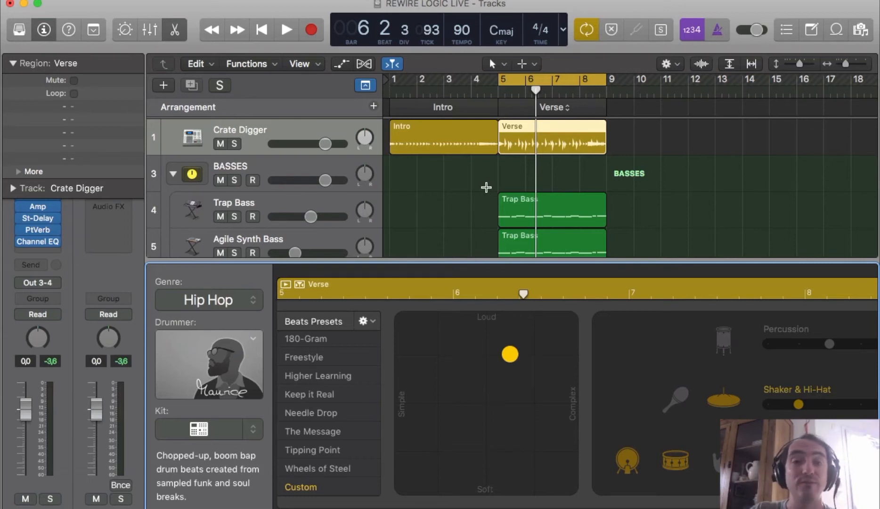
Close the lower editor pane so the full track list fills the window
mouse_move(106, 508)
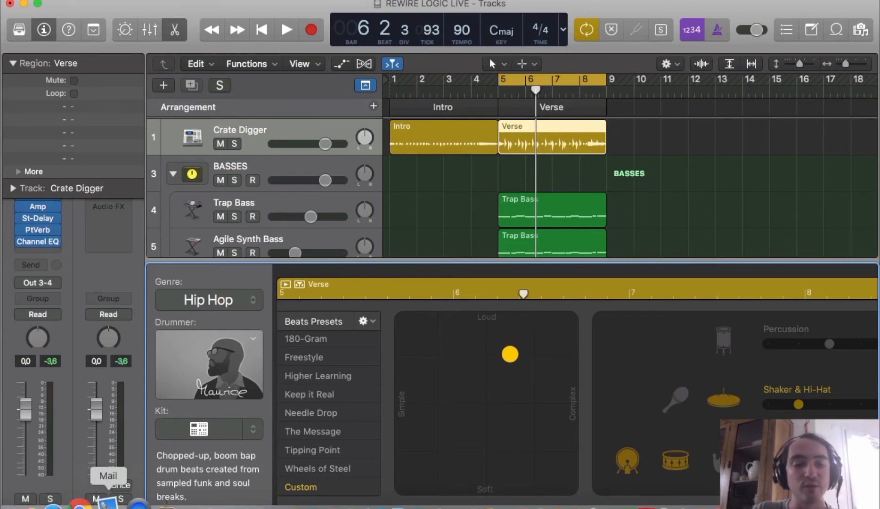
key(x)
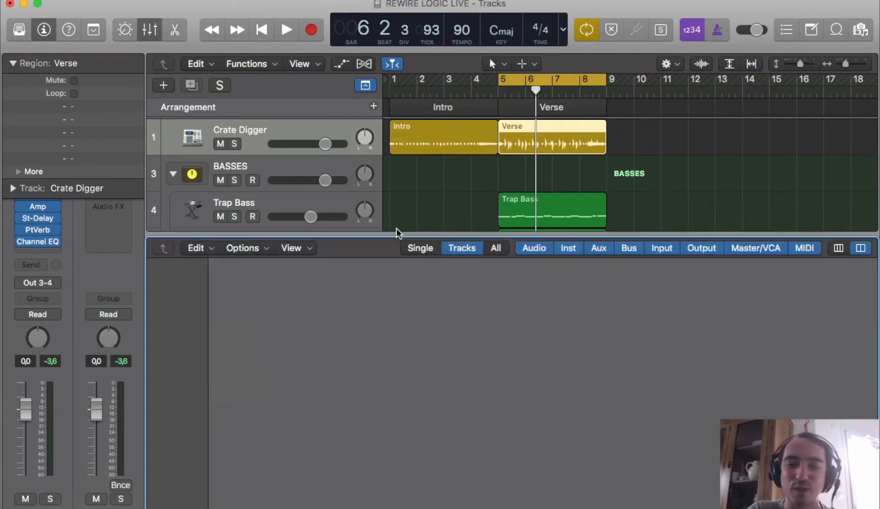
key(x)
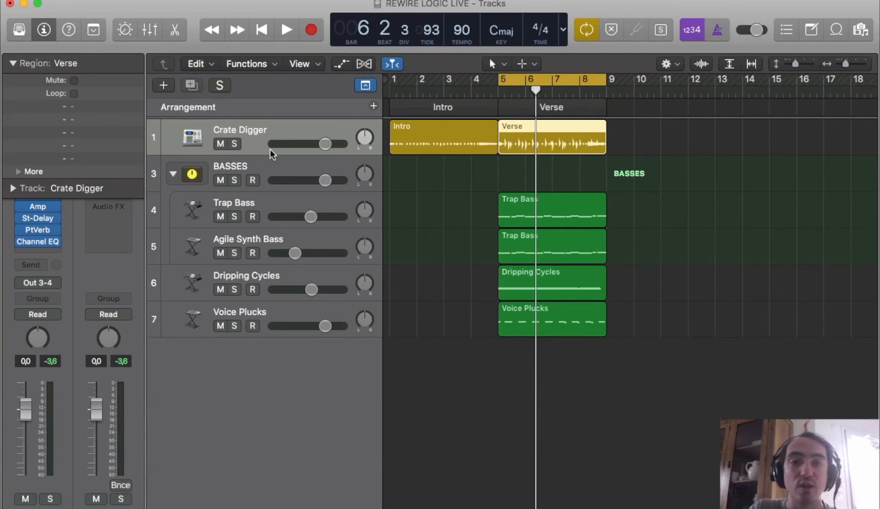
Set the Soundflower (64ch) buffer size to 256 in SoundflowerBed and return to the Logic project
key(super+Tab)
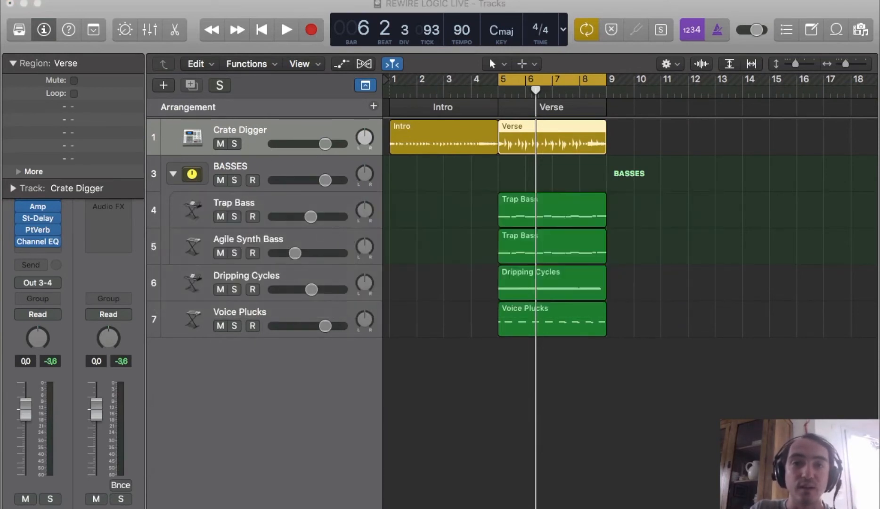
click(423, 0)
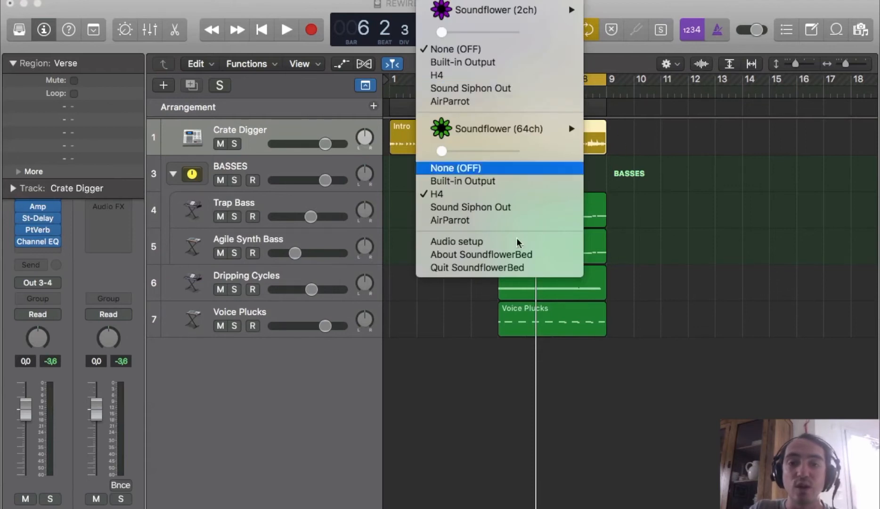
mouse_move(520, 135)
mouse_move(644, 126)
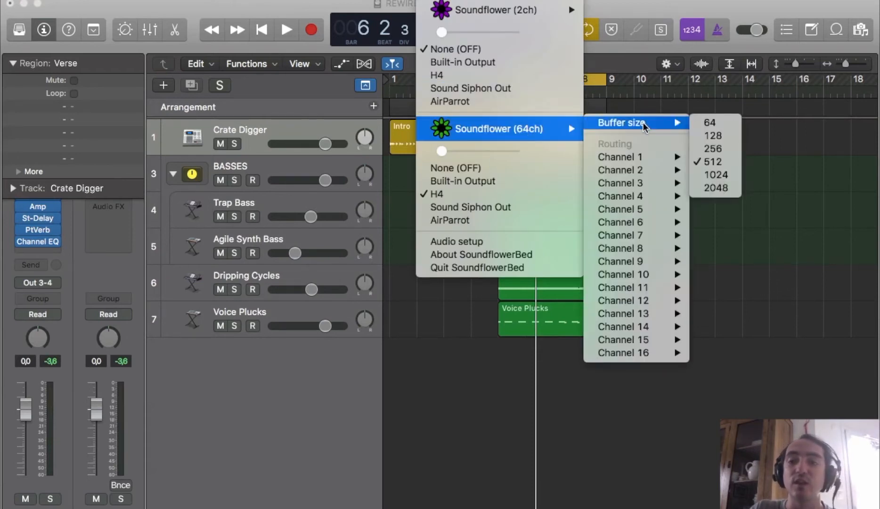
mouse_move(546, 128)
mouse_move(615, 123)
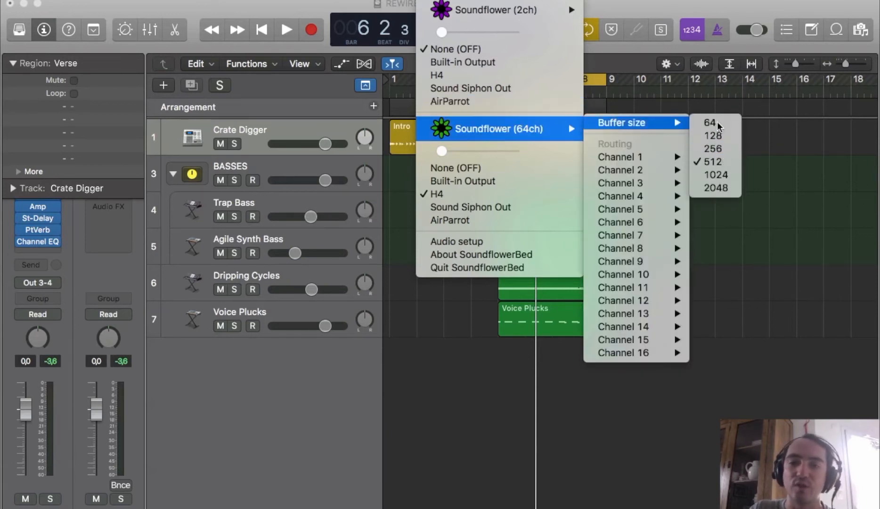
click(725, 149)
click(423, 0)
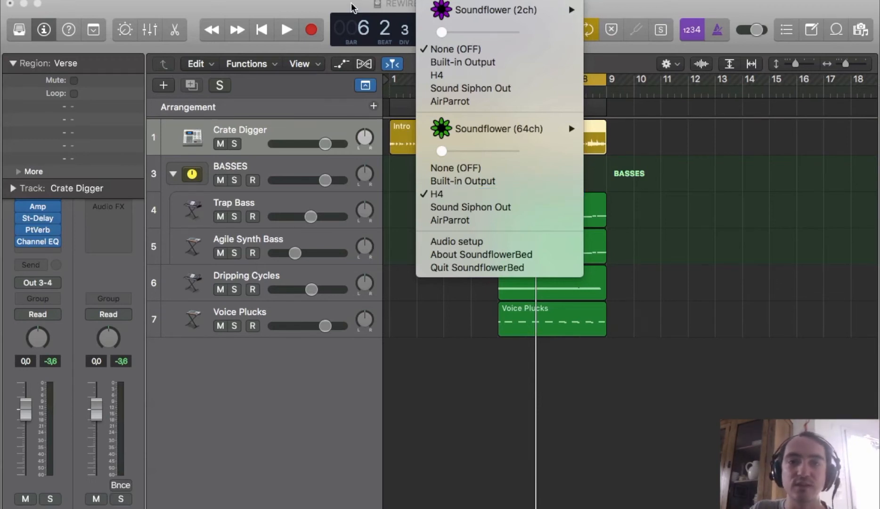
click(518, 424)
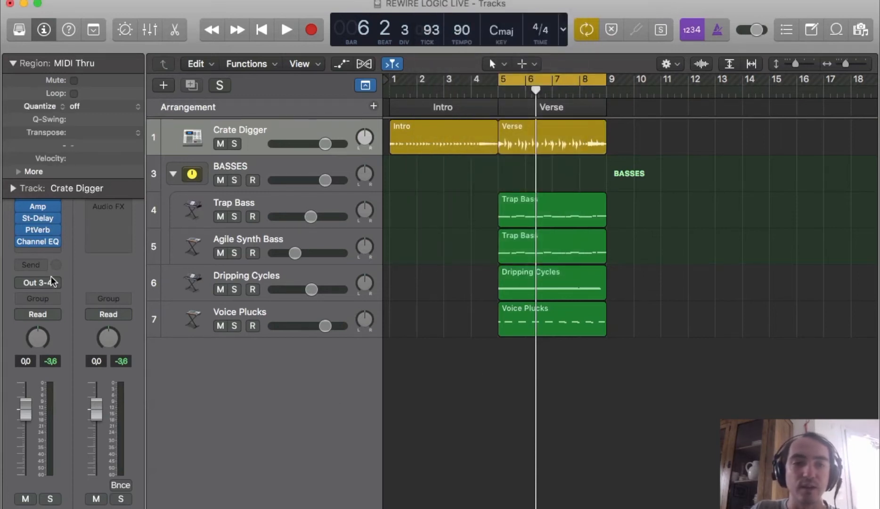
Play the Verse section of the project briefly and stop playback
key(space)
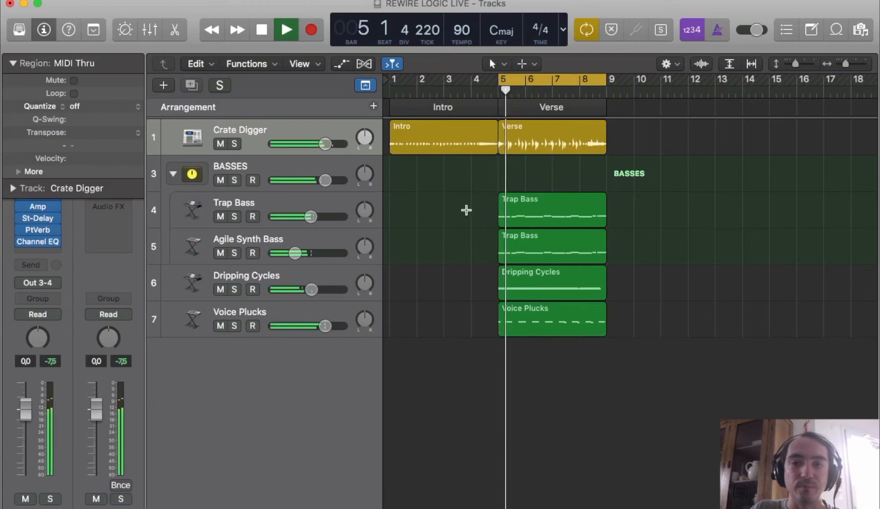
click(535, 212)
click(533, 210)
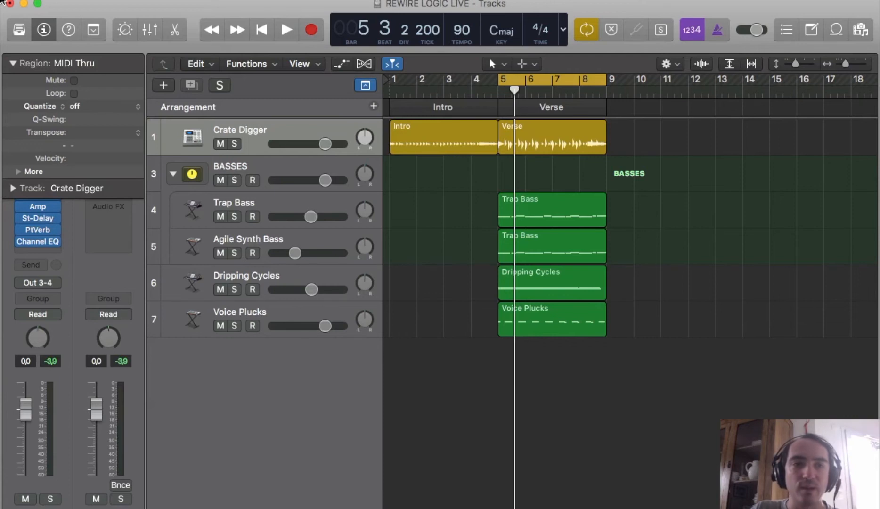
Collapse the Region inspector and review the audio device preferences, including output device and I/O buffer size
click(11, 62)
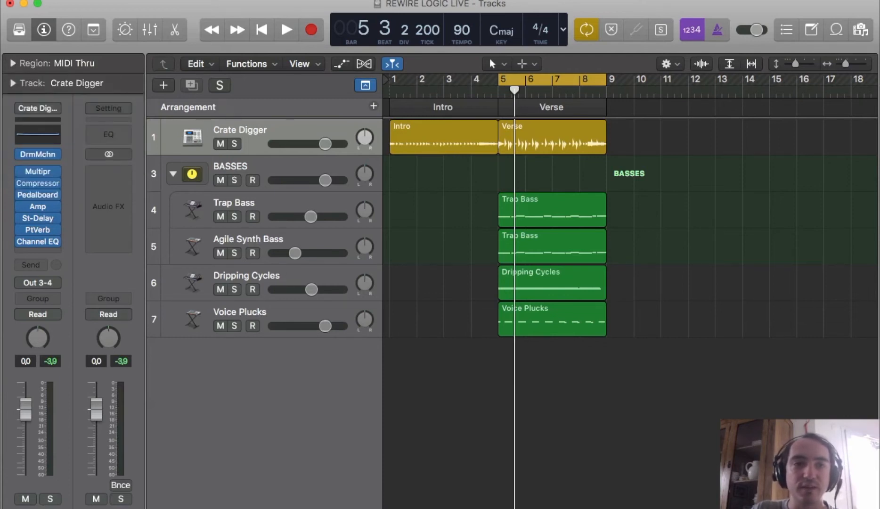
click(59, 0)
mouse_move(92, 25)
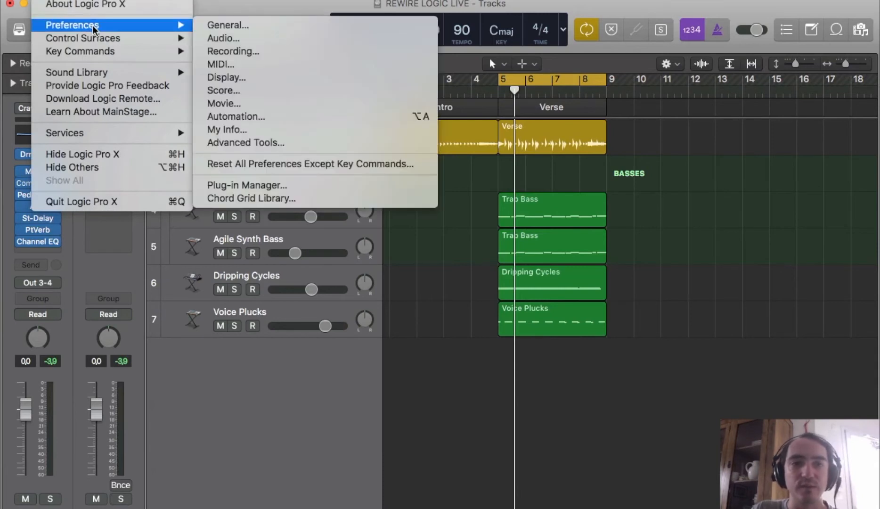
click(265, 41)
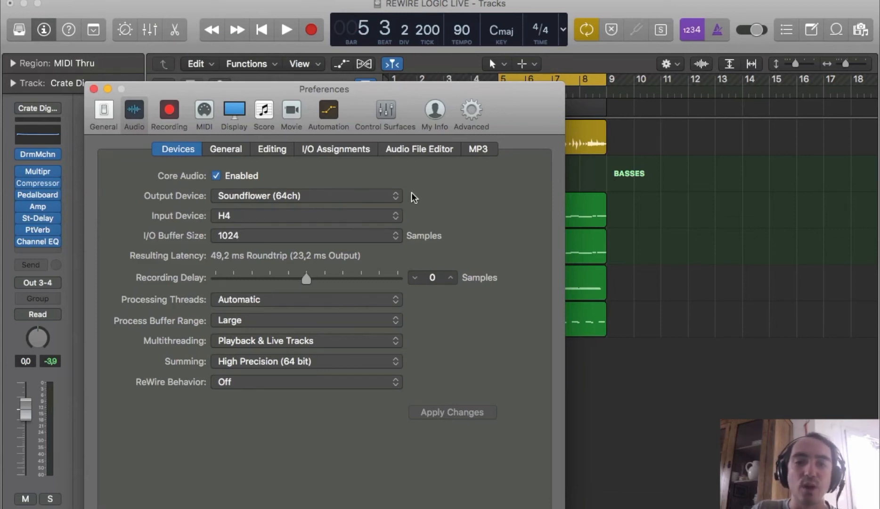
click(93, 90)
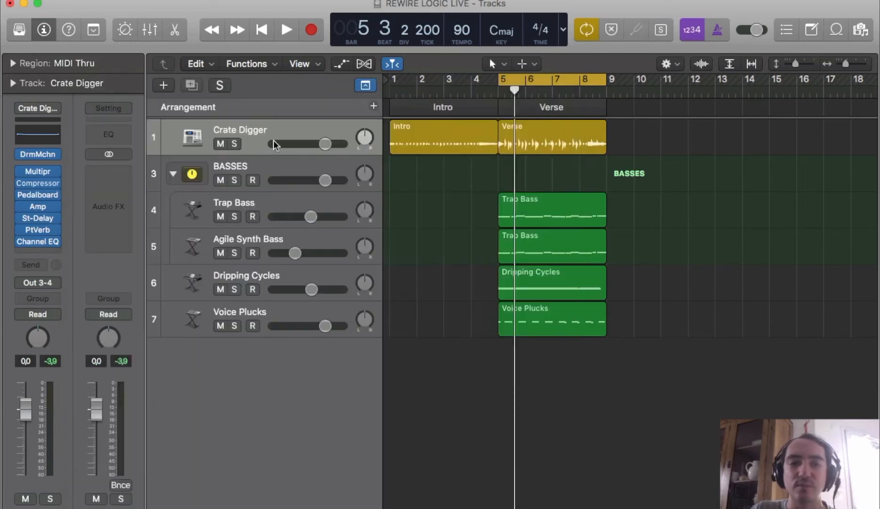
Assign the Crate Digger track's output to Output 3-4
click(52, 282)
mouse_move(50, 322)
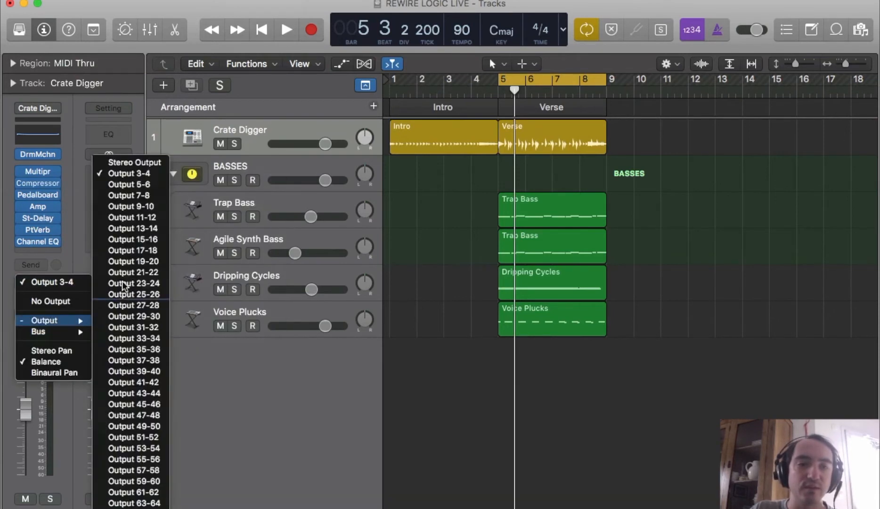
click(164, 168)
Collapse the BASSES track stack and assign its output to Output 5-6
click(166, 170)
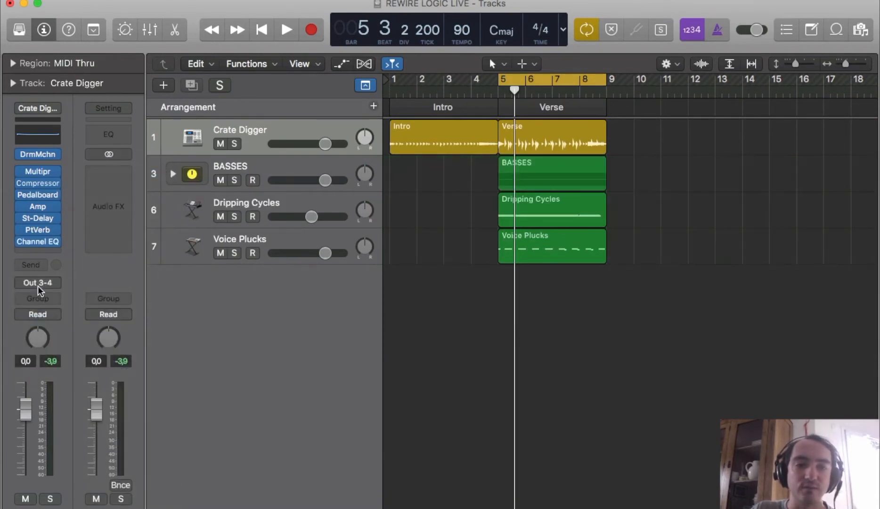
click(280, 167)
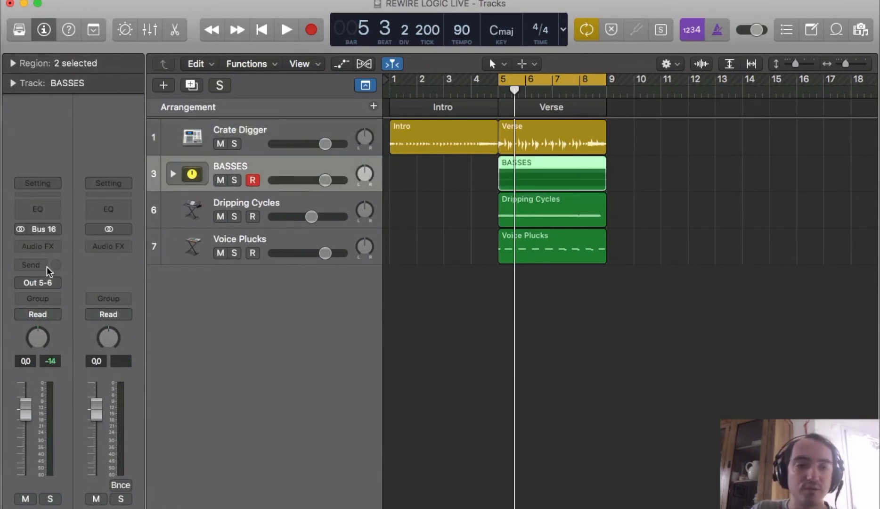
click(173, 172)
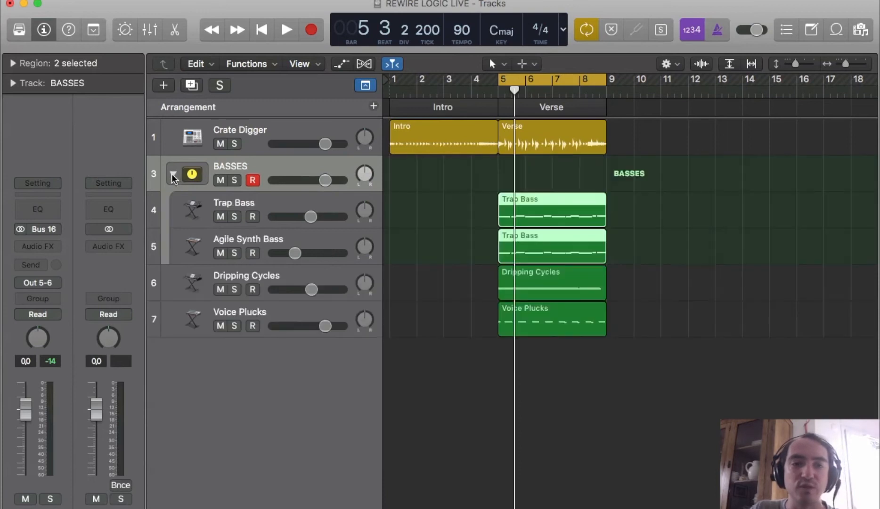
click(173, 174)
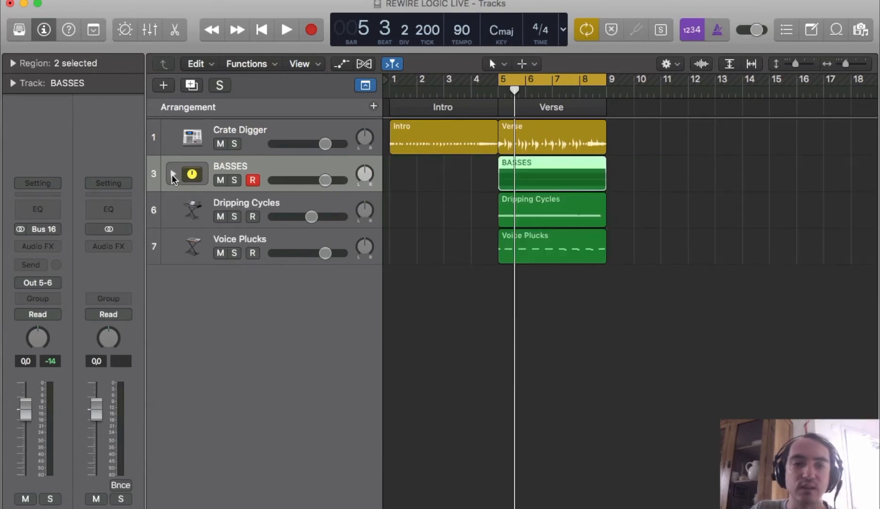
click(43, 282)
mouse_move(57, 320)
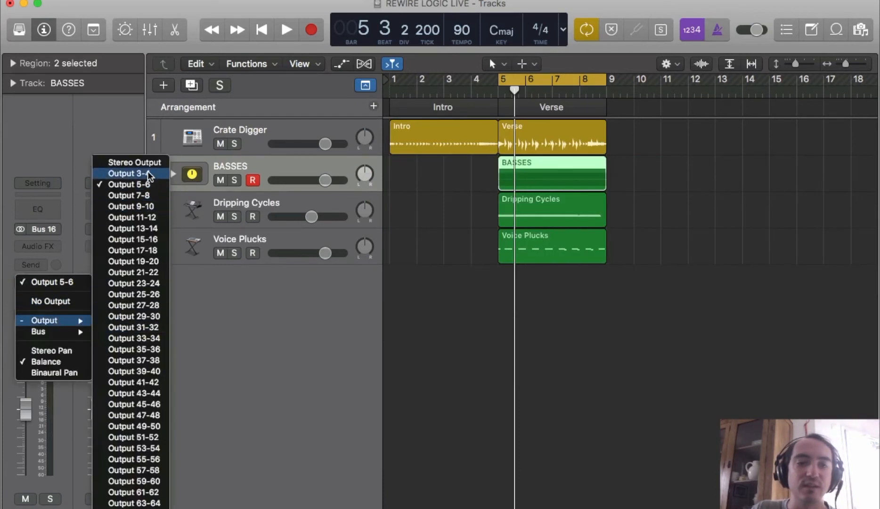
click(150, 186)
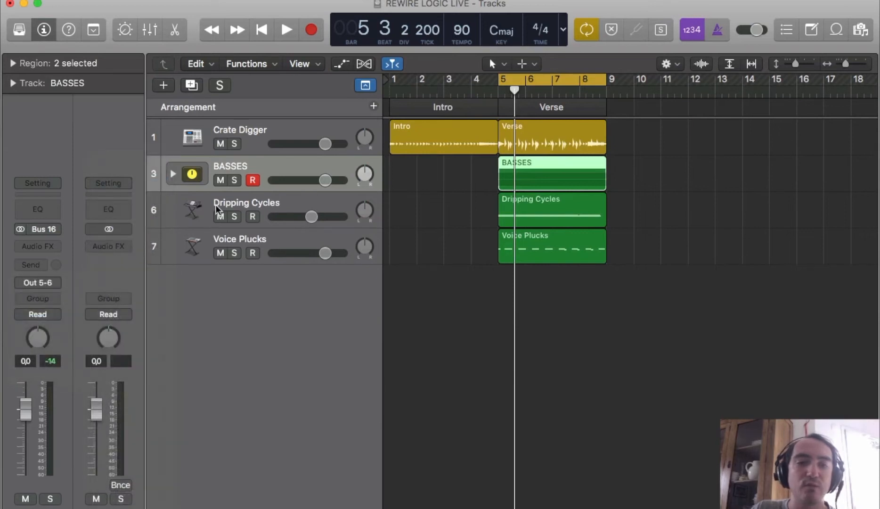
Solo the Dripping Cycles track, audition it briefly, and remove the solo
click(234, 216)
key(space)
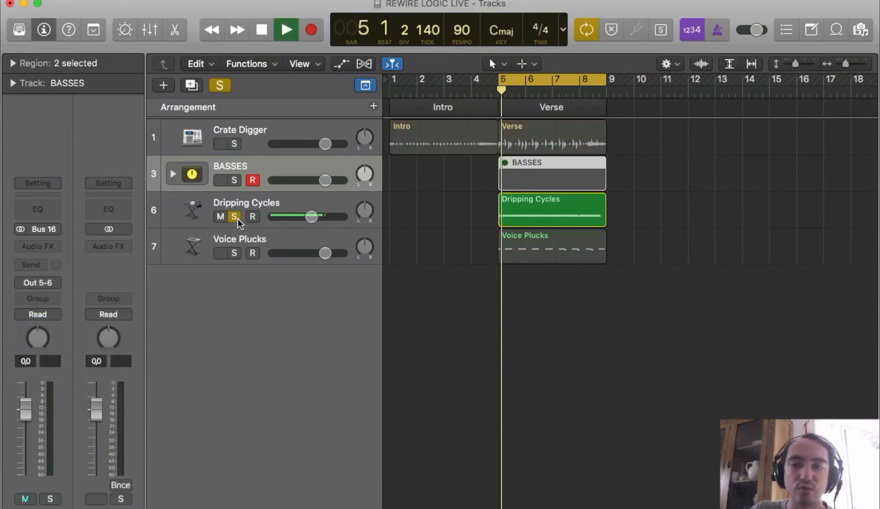
key(space)
click(234, 216)
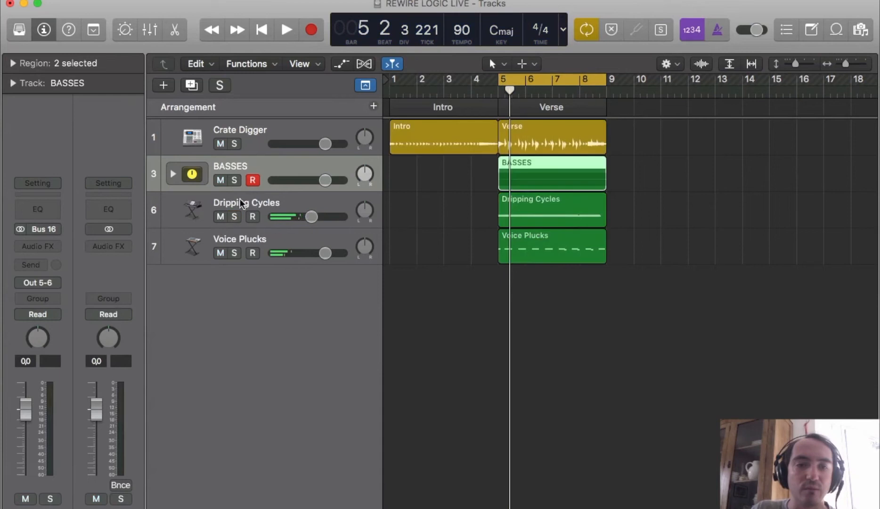
Select the Dripping Cycles track and check its output assignment
click(240, 199)
click(50, 285)
click(58, 321)
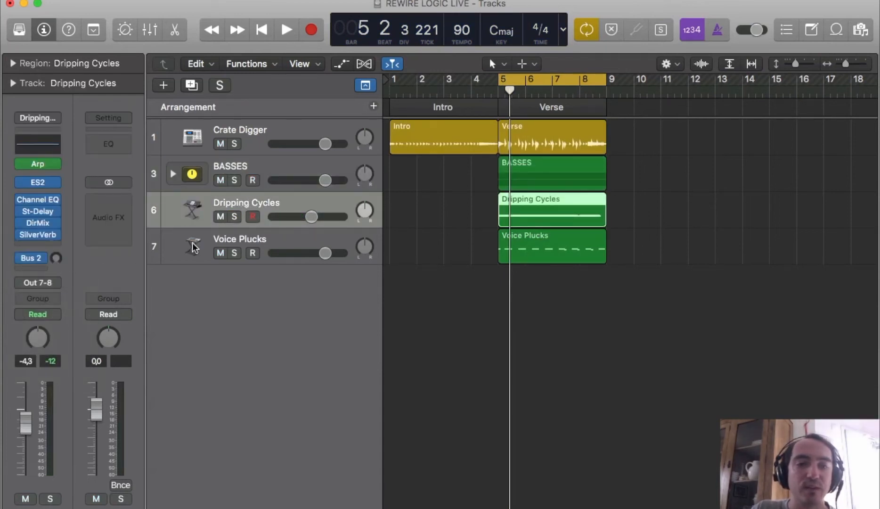
Select and solo the Voice Plucks track, audition it briefly, and remove the solo
click(232, 235)
click(235, 252)
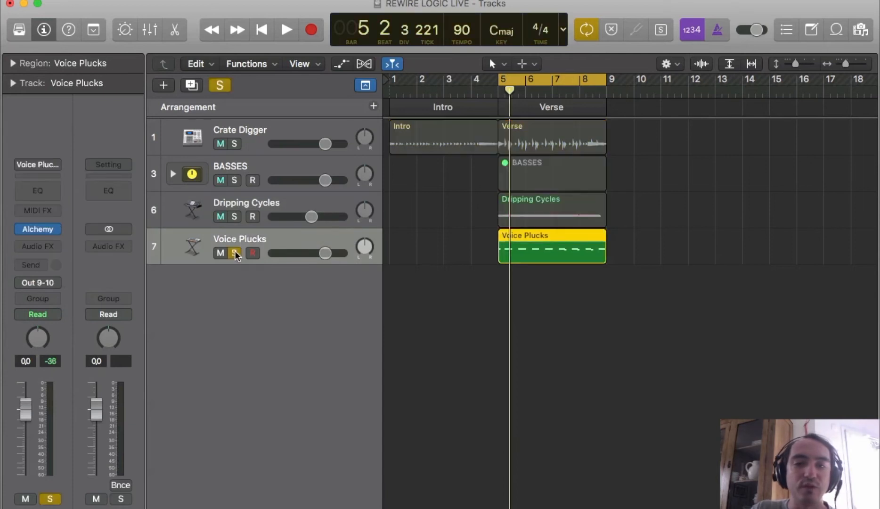
key(space)
key(space)
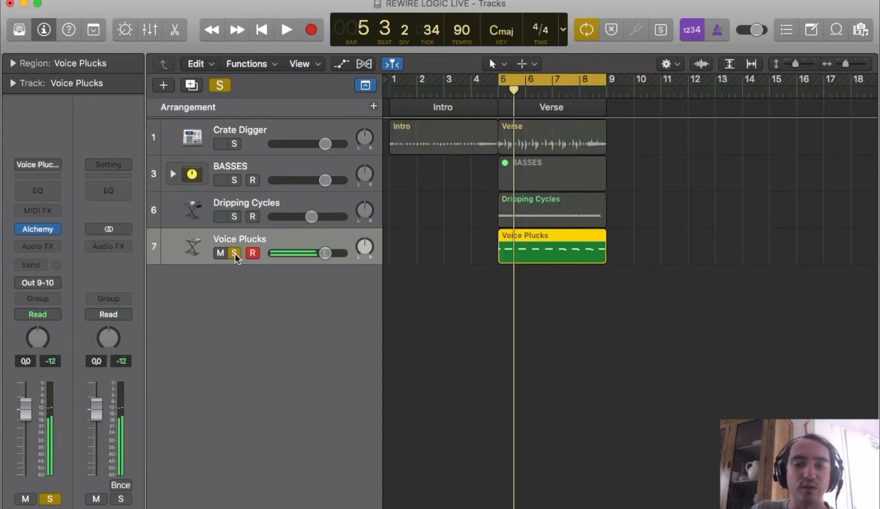
click(235, 253)
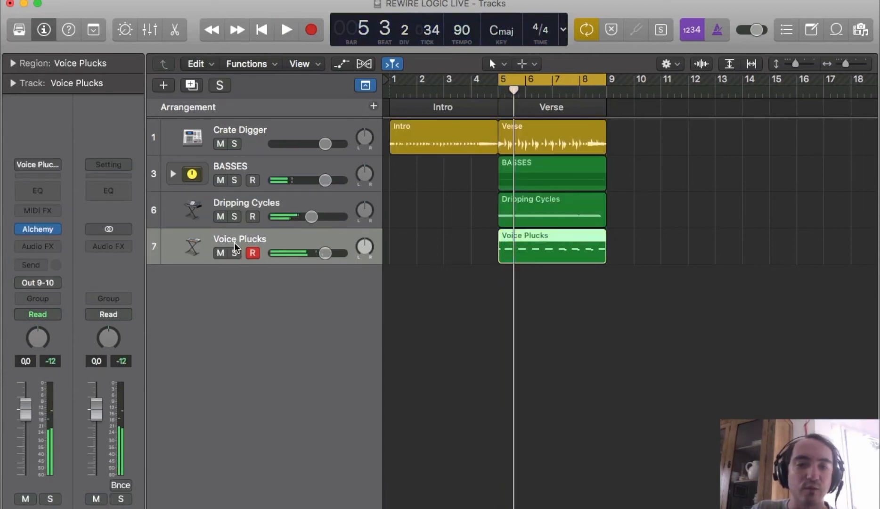
Assign the Voice Plucks track's output to Output 9-10
click(54, 281)
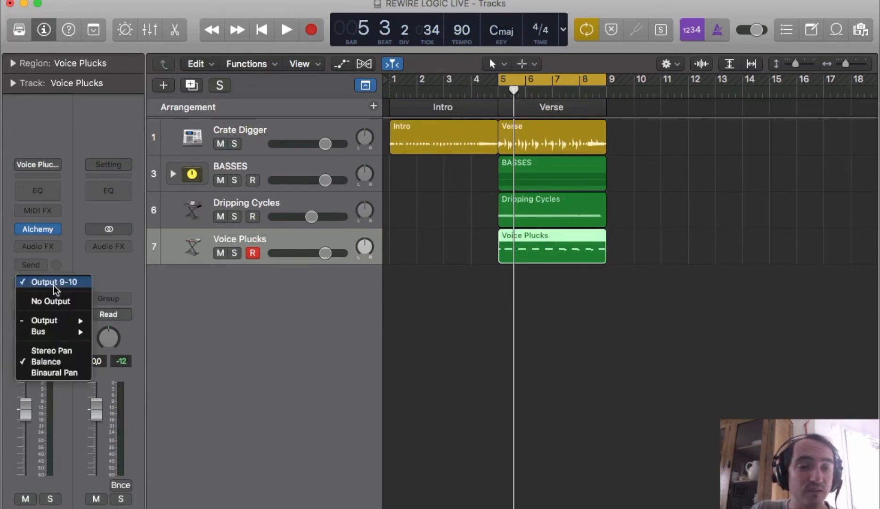
mouse_move(67, 320)
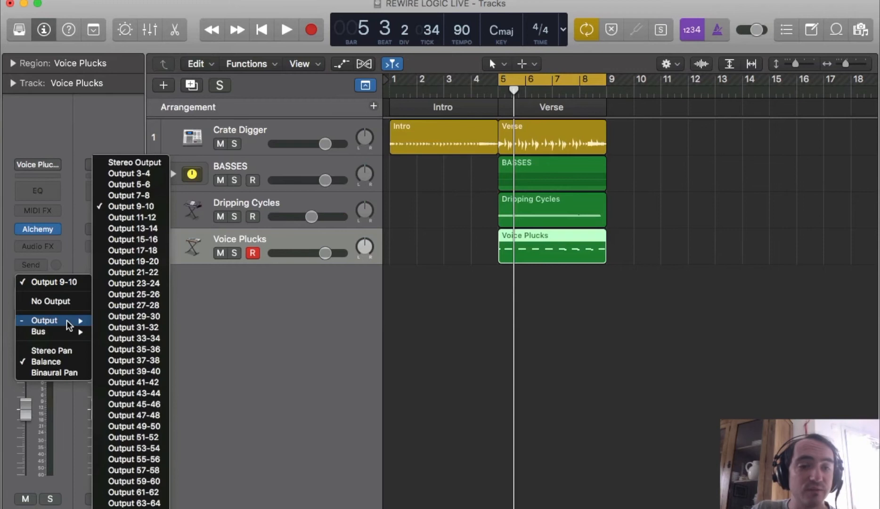
click(136, 207)
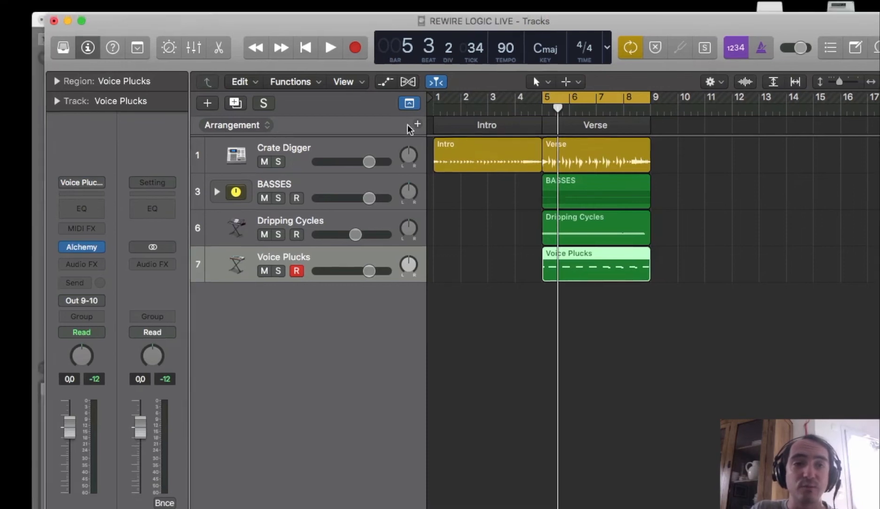
Move the Logic window aside, switch to the Ableton Live set, and select the 2 Audio track
drag(408, 125, 437, 135)
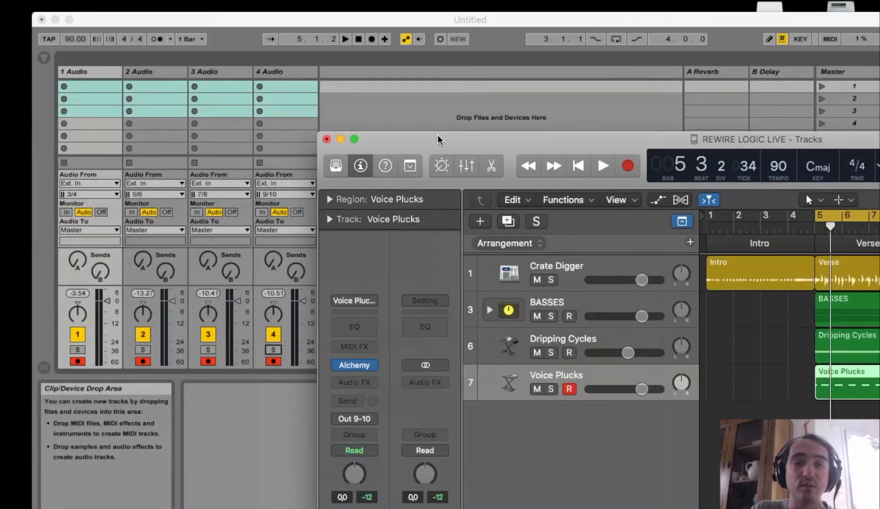
click(494, 25)
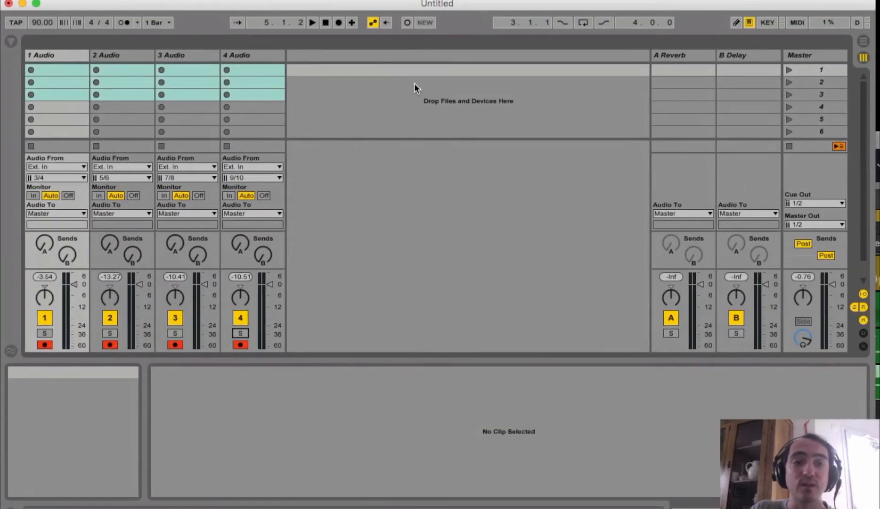
click(379, 78)
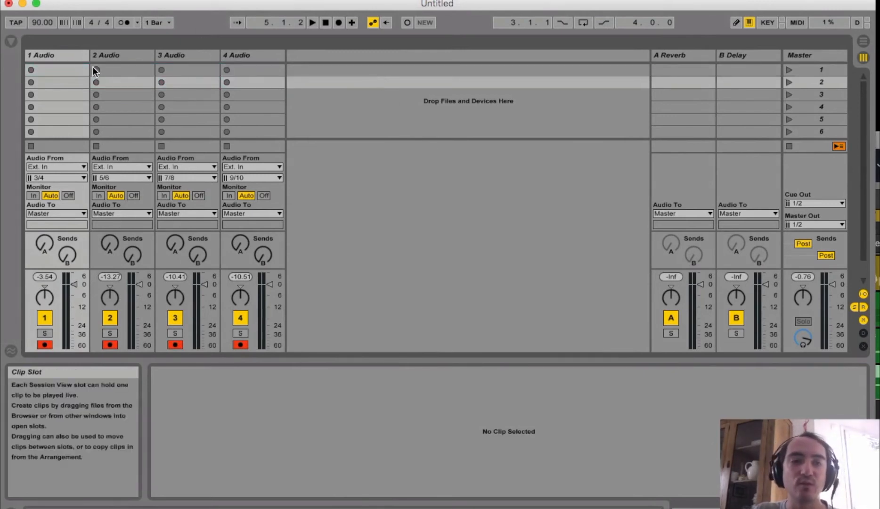
click(115, 55)
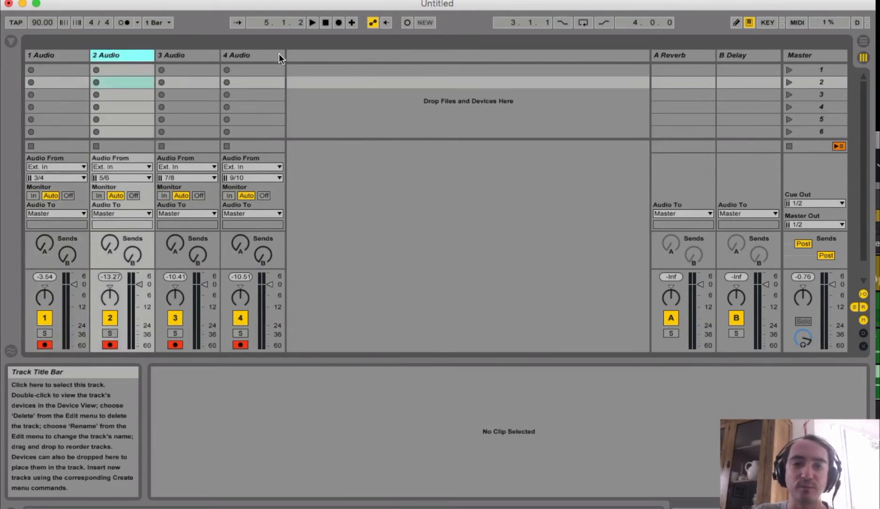
Select the 4 Audio track, open Live's audio preferences, and check that Soundflower (64ch) is the audio input device
click(279, 54)
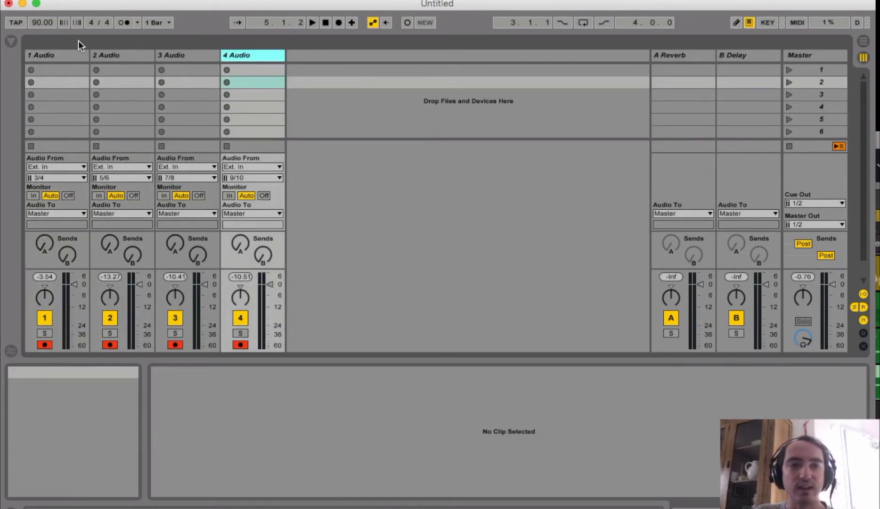
click(43, 0)
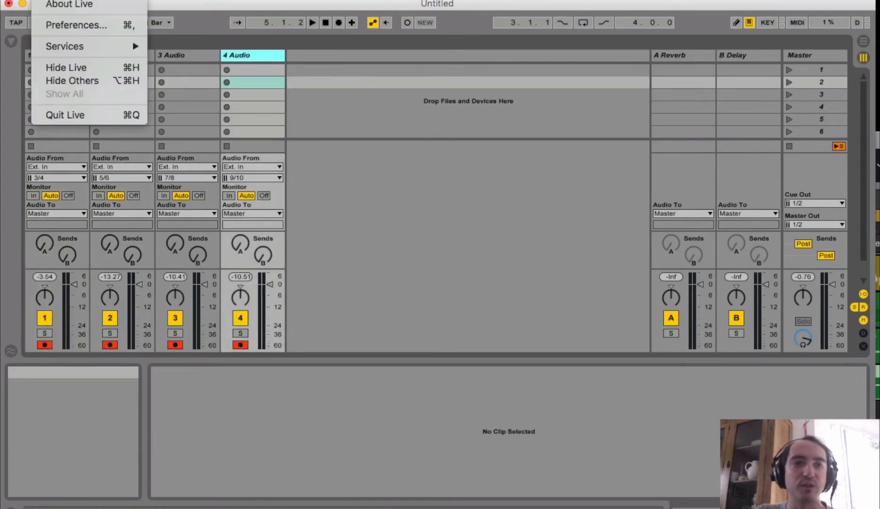
click(93, 26)
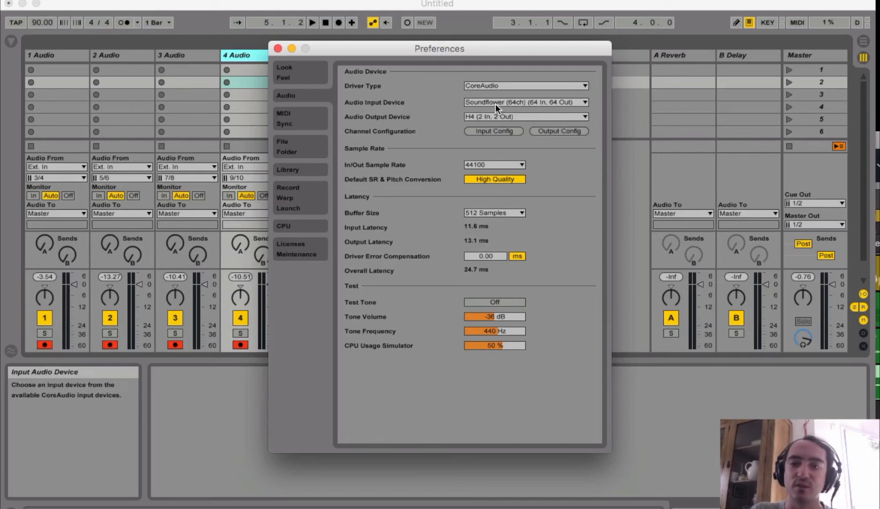
click(545, 102)
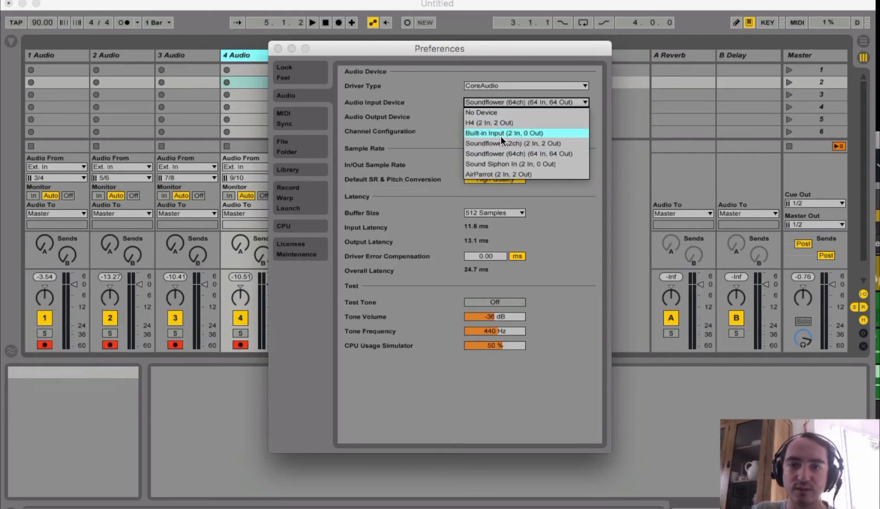
click(440, 76)
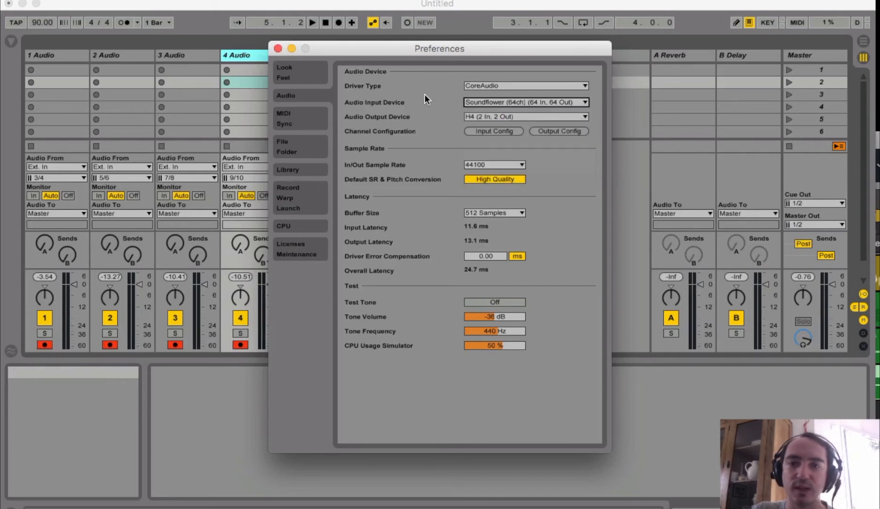
Disable the 11/12 stereo and 11 & 12 mono inputs in the input channel configuration, confirm, and close the preferences
click(497, 131)
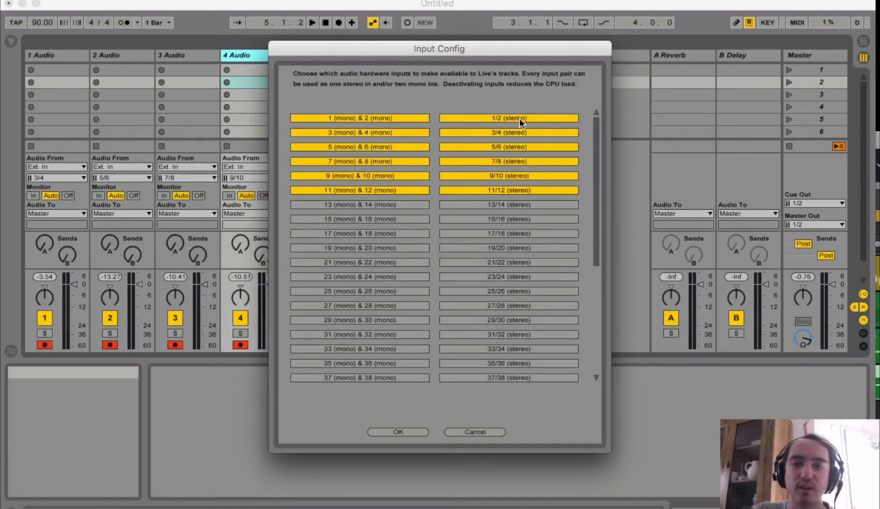
click(510, 191)
click(380, 190)
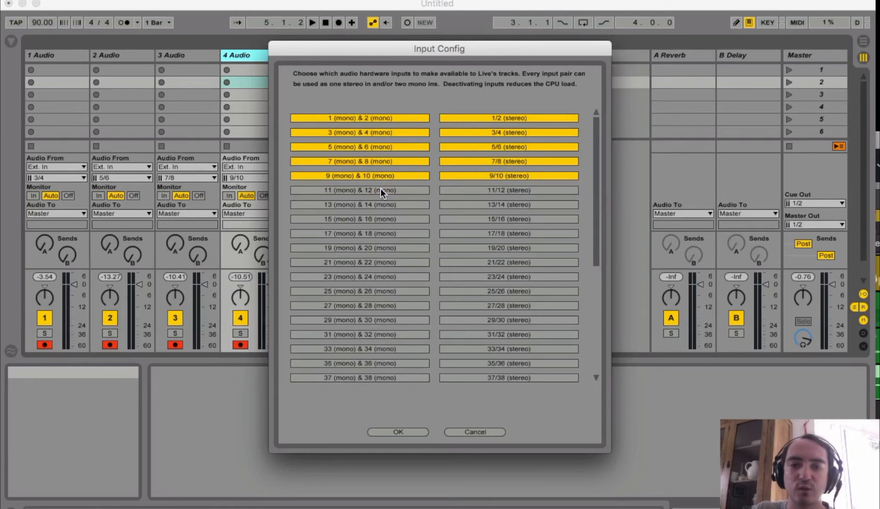
click(414, 431)
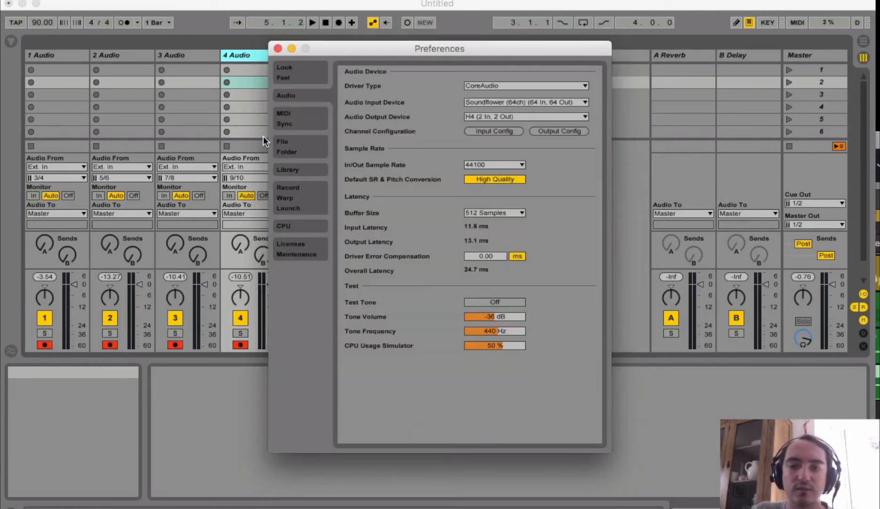
click(277, 48)
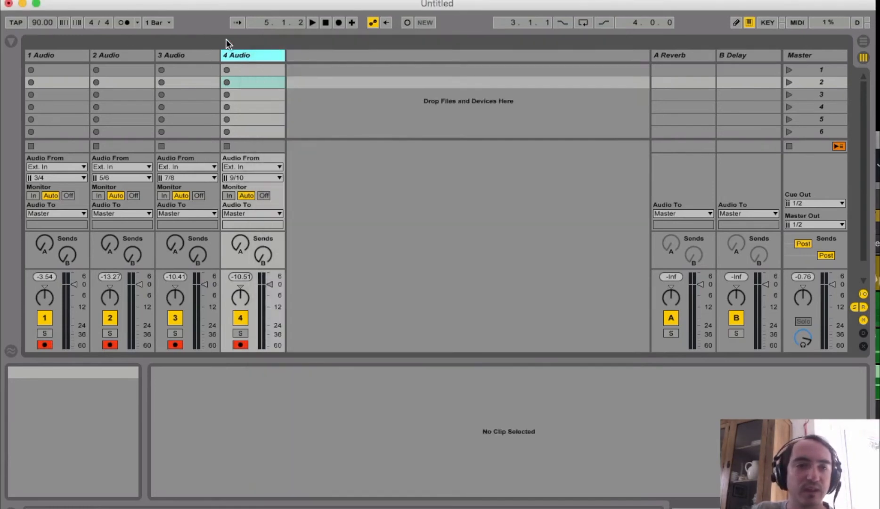
Select the 1 Audio track and choose 3/4 as its external input channel
click(42, 56)
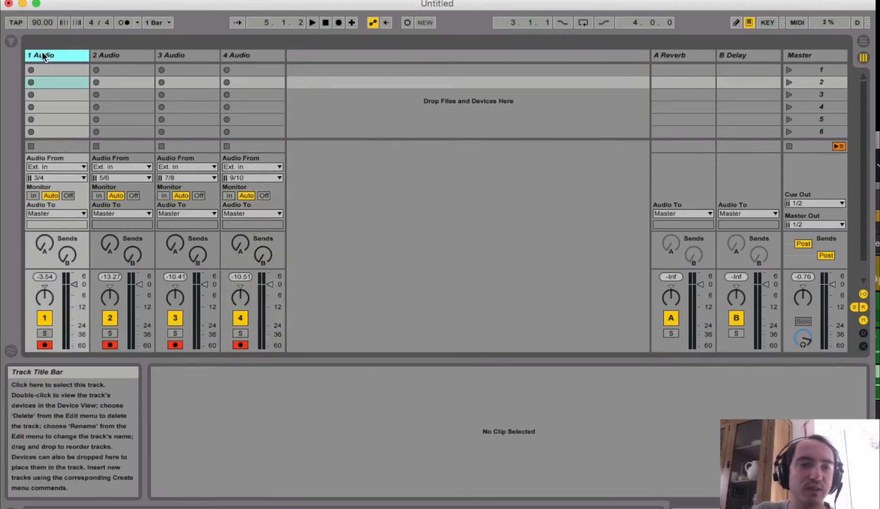
click(84, 177)
click(81, 163)
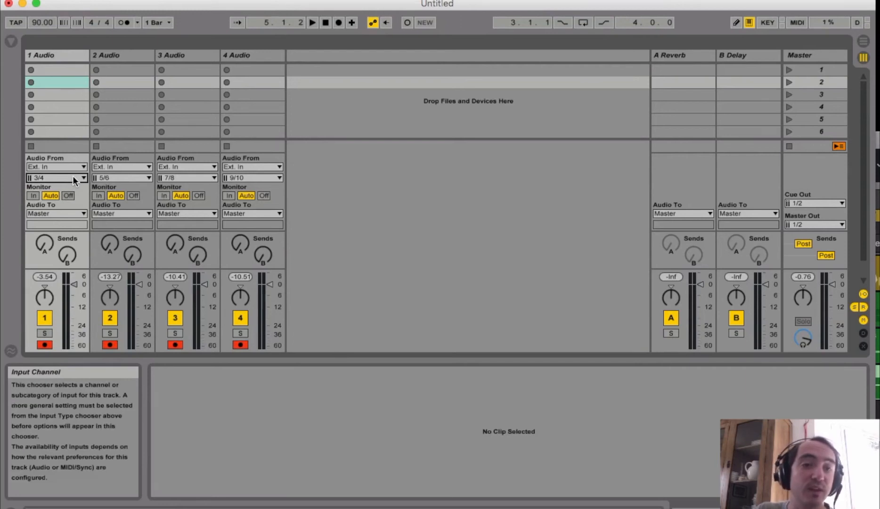
click(72, 176)
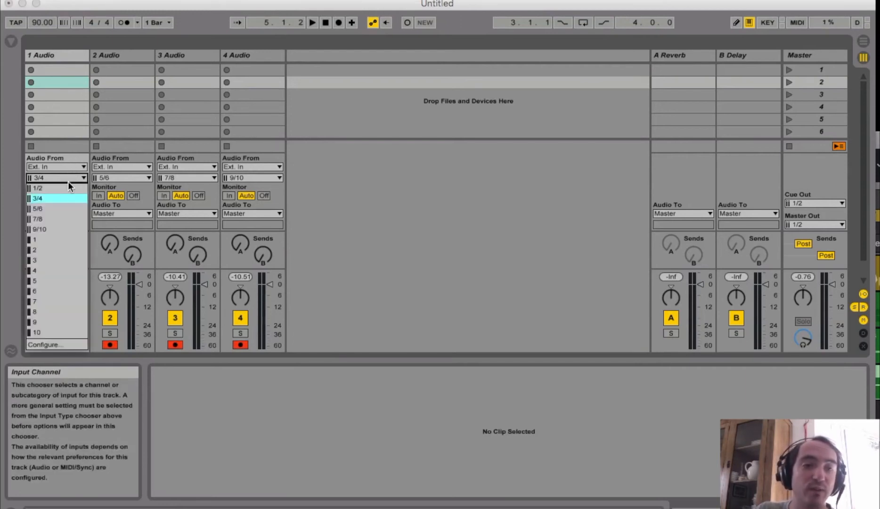
click(58, 197)
Choose external input channels 5/6 for 2 Audio, 7/8 for 3 Audio, and 9/10 for 4 Audio
click(149, 177)
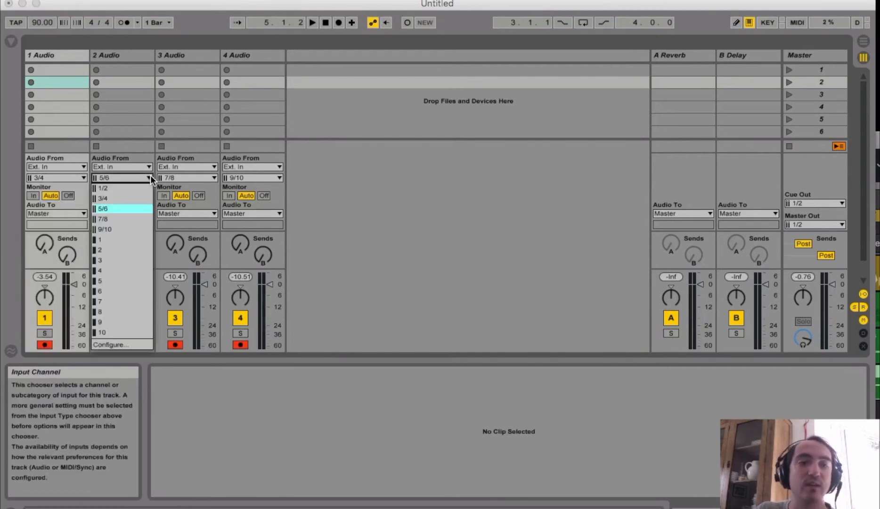
click(145, 205)
click(211, 177)
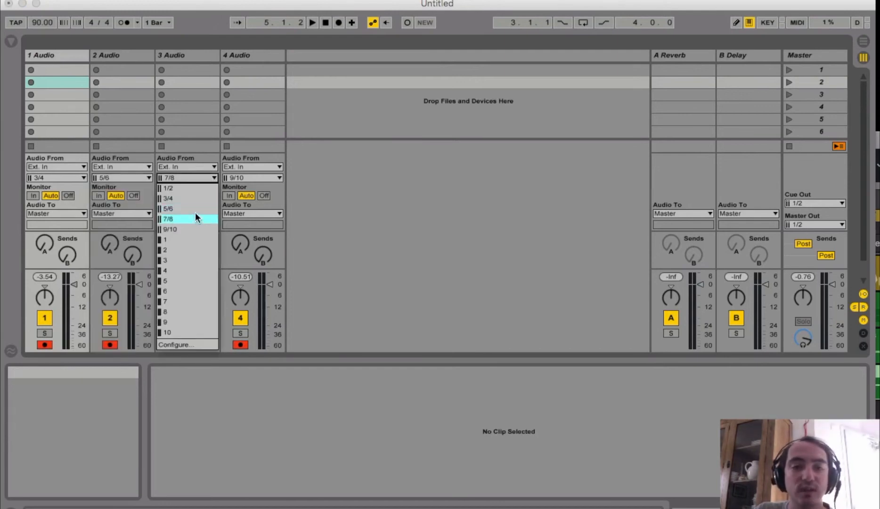
click(274, 178)
click(279, 175)
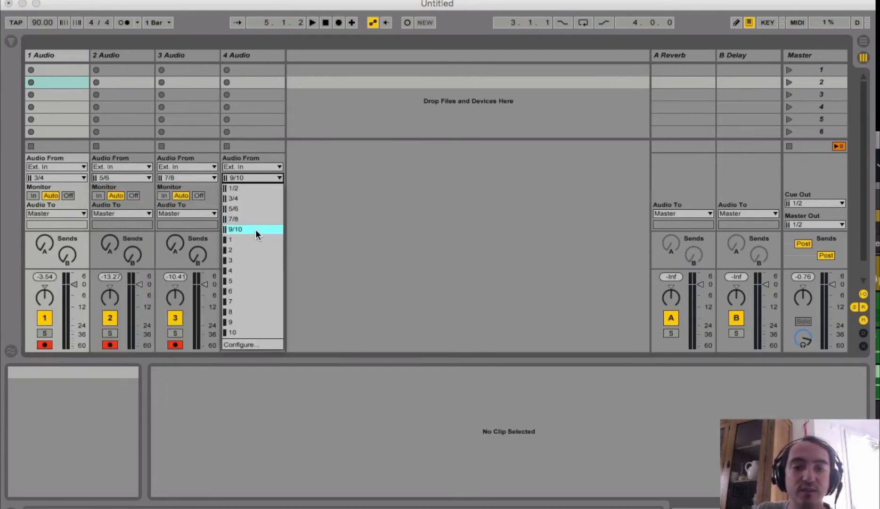
click(255, 230)
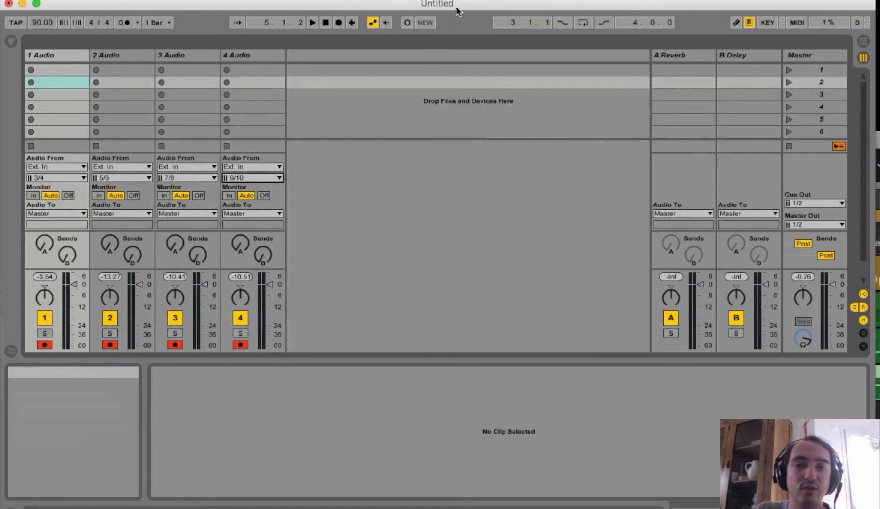
Switch to Logic and start playback, check the track meters in Live, and return to Logic to stop playback
drag(457, 3, 461, 106)
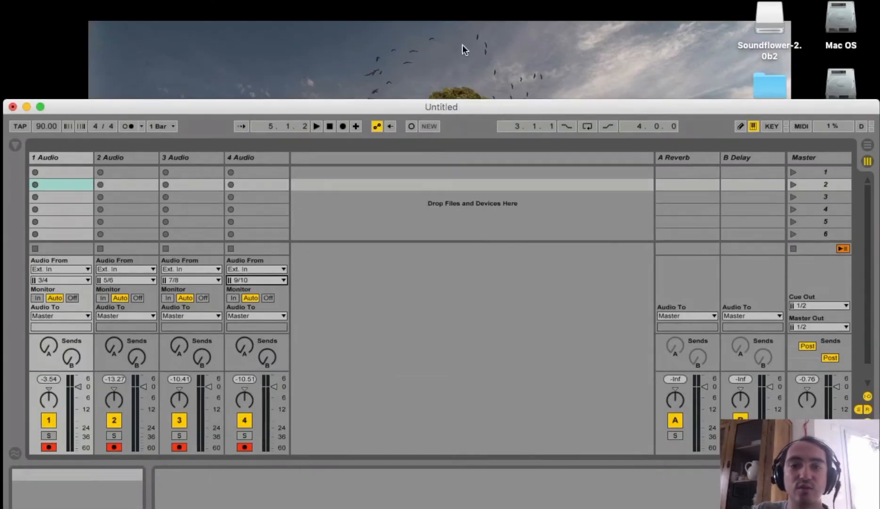
key(super+Tab)
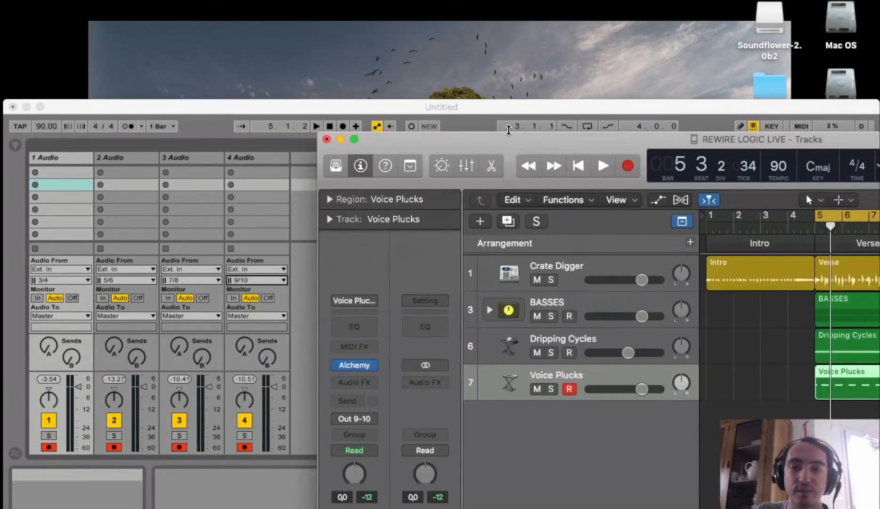
key(space)
click(466, 107)
drag(482, 102, 482, 2)
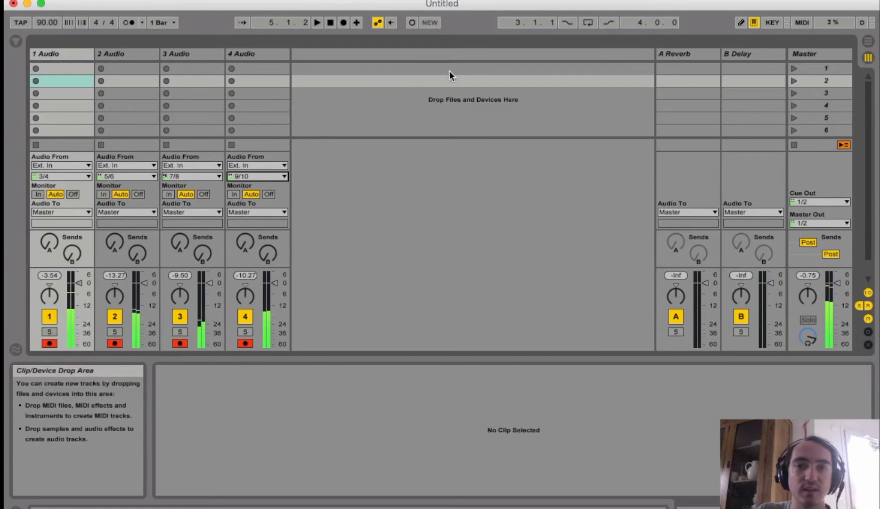
key(super+Tab)
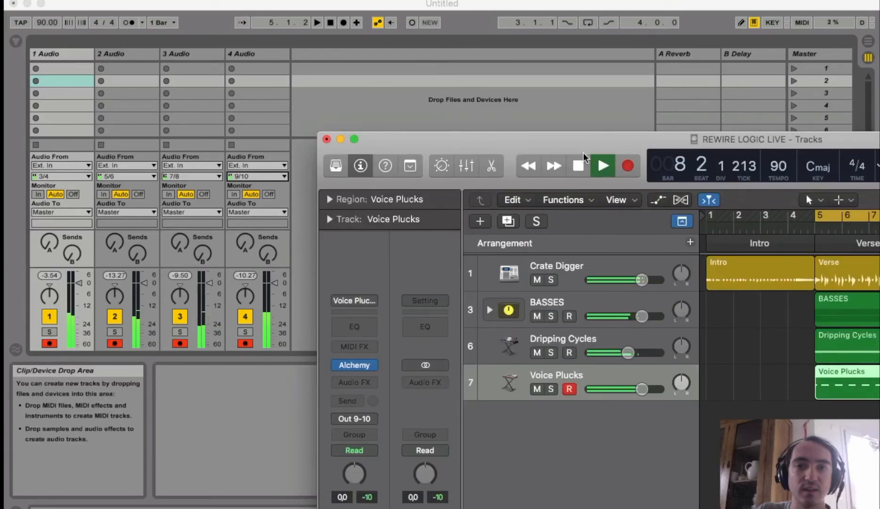
key(space)
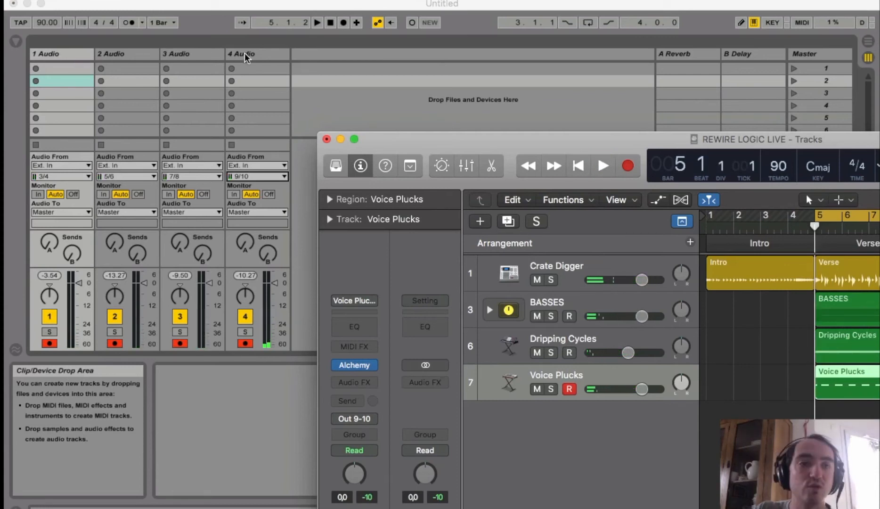
Switch to Live and set input monitoring to In on all four audio tracks
click(36, 193)
click(37, 194)
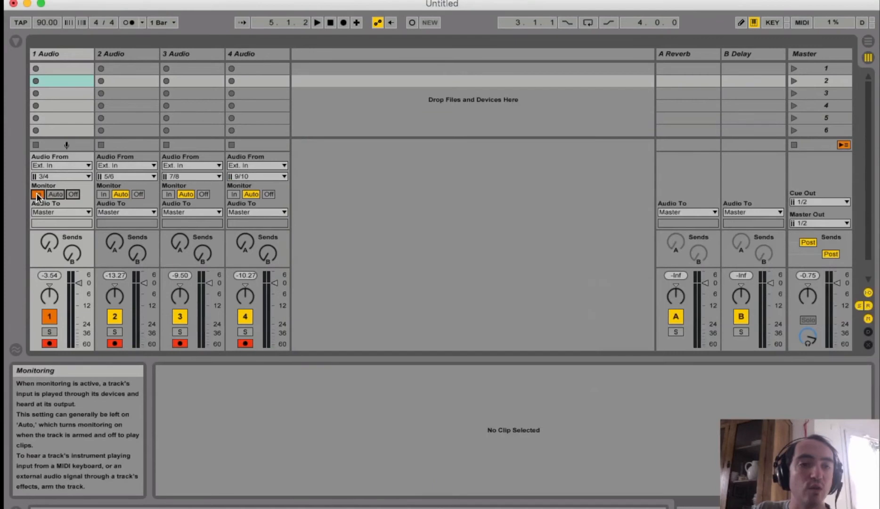
click(100, 195)
click(169, 194)
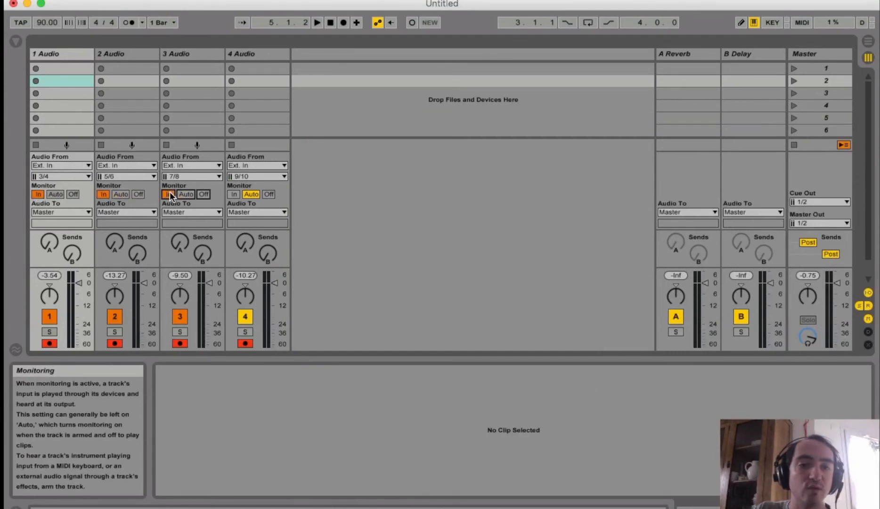
click(233, 194)
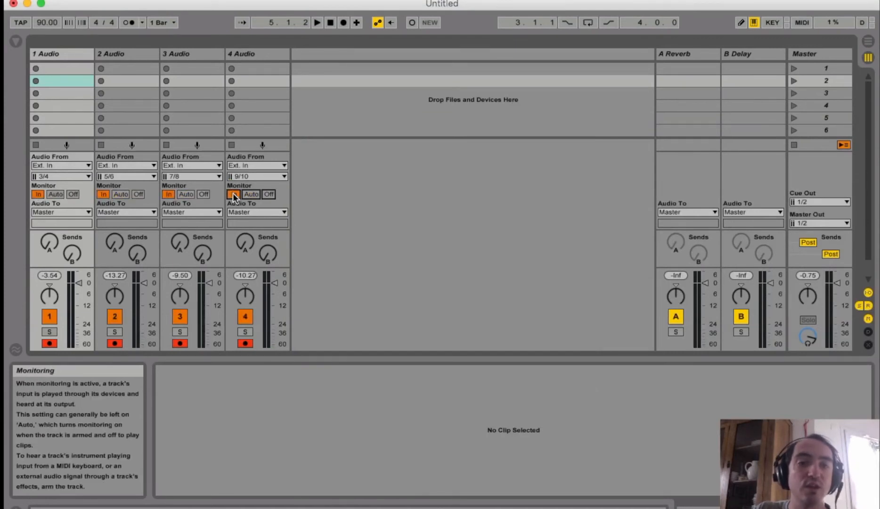
Start arrangement recording in Live, then switch to Logic and start playback to feed the armed tracks
click(342, 23)
key(super+Tab)
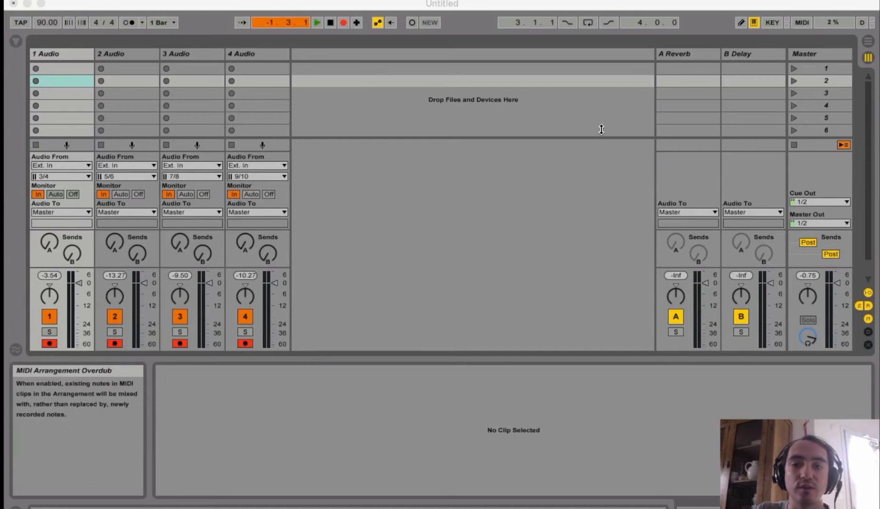
key(space)
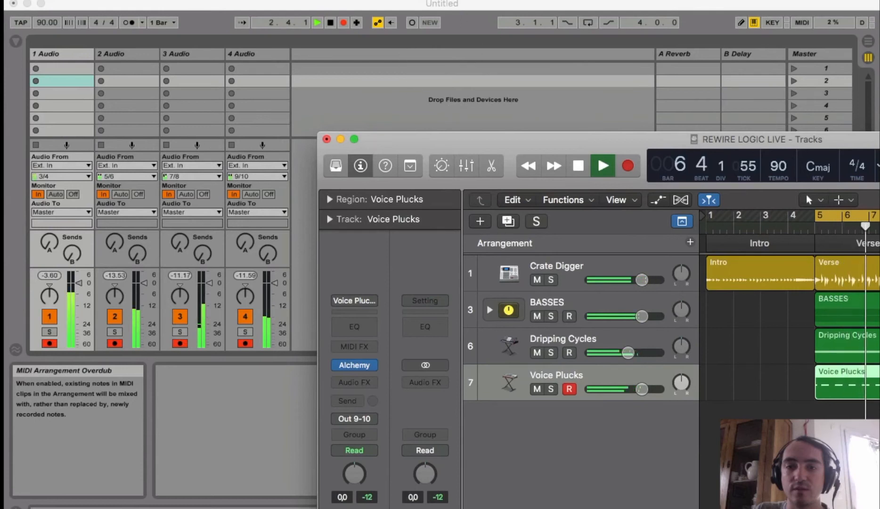
Return to Live, show the Arrangement View, stop the recording, and switch to Logic to stop its playback
click(477, 4)
key(Tab)
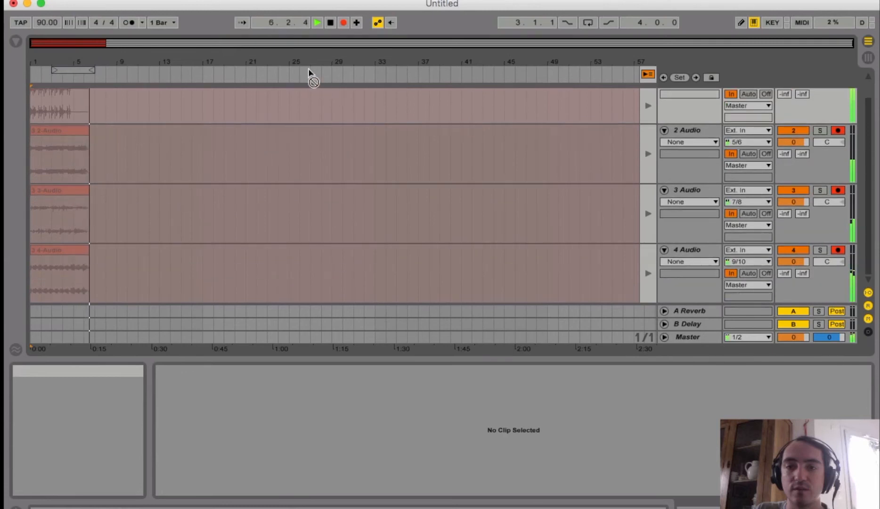
click(329, 22)
key(super+Tab)
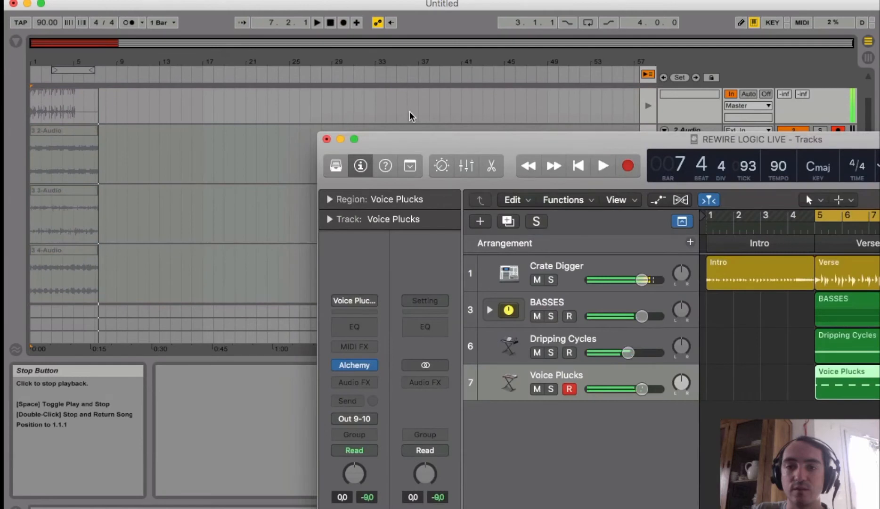
Return to Live, re-enable arrangement playback for the recorded tracks, and select the recorded material within the loop range
click(646, 75)
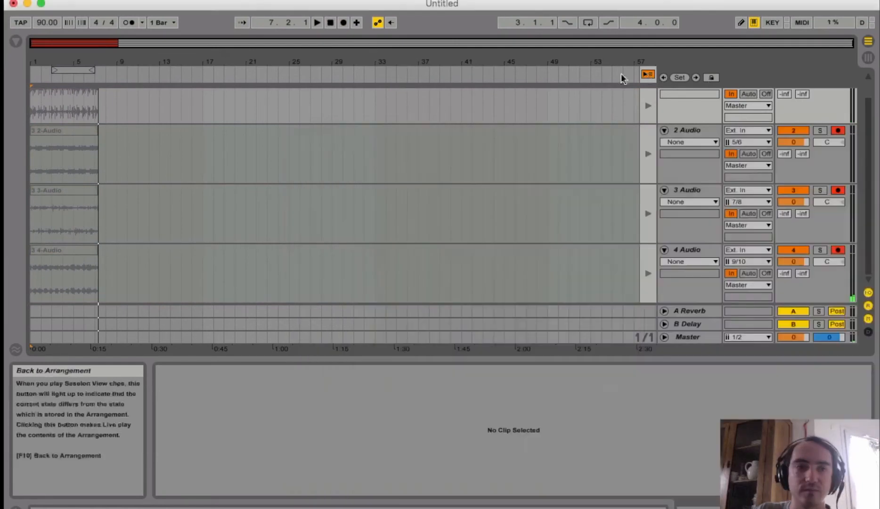
click(647, 74)
click(72, 67)
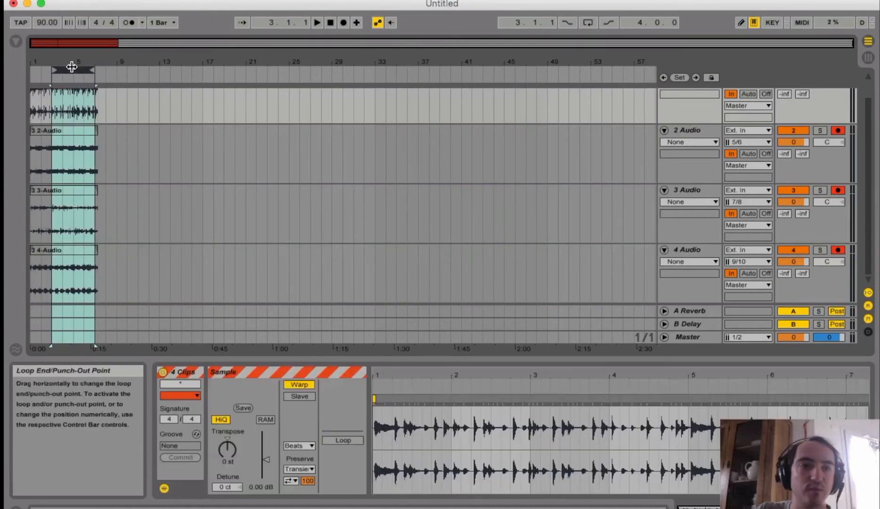
Play back the recorded clips while setting monitoring to Auto on all four tracks, and turn on arrangement looping
click(745, 96)
key(space)
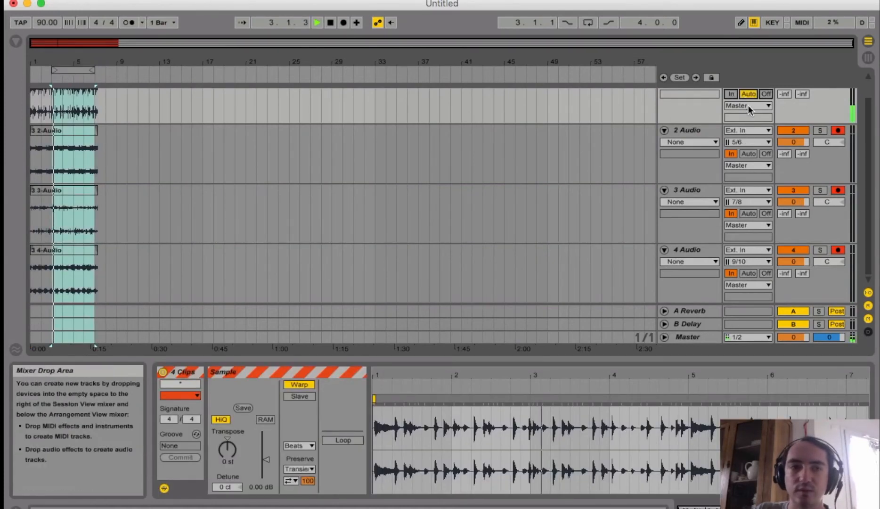
click(751, 152)
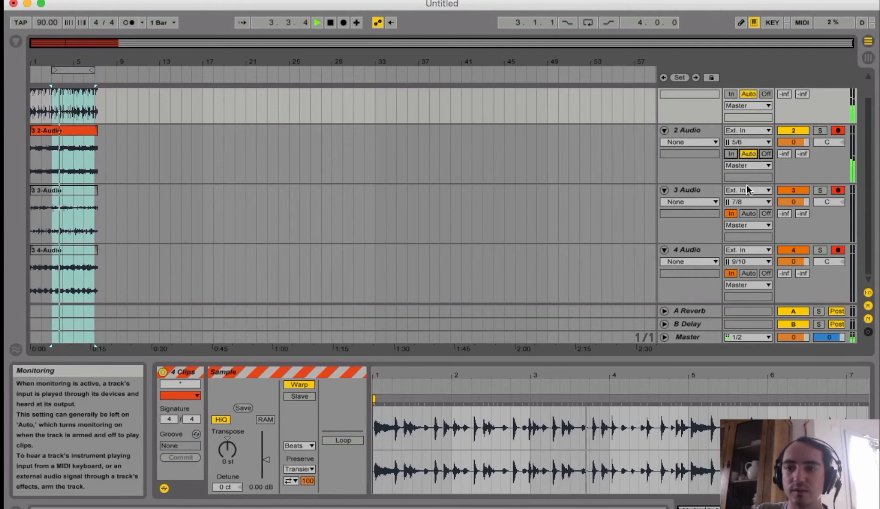
click(746, 214)
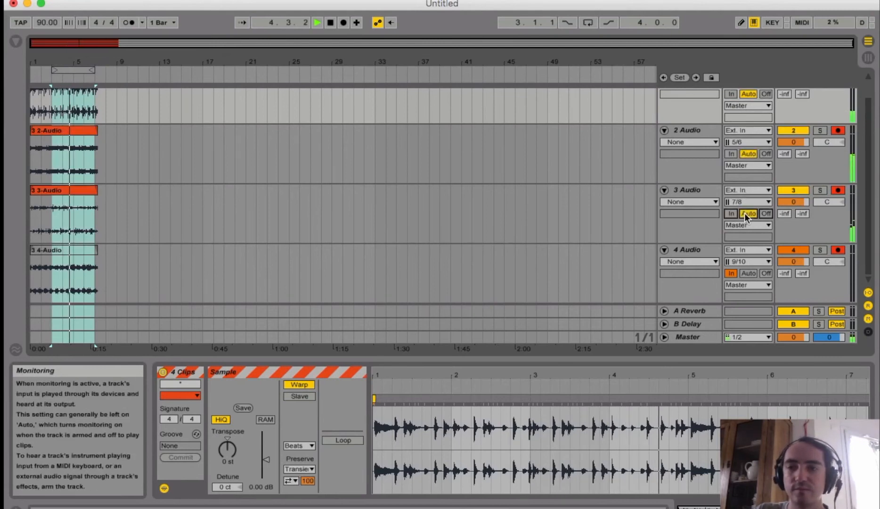
click(748, 275)
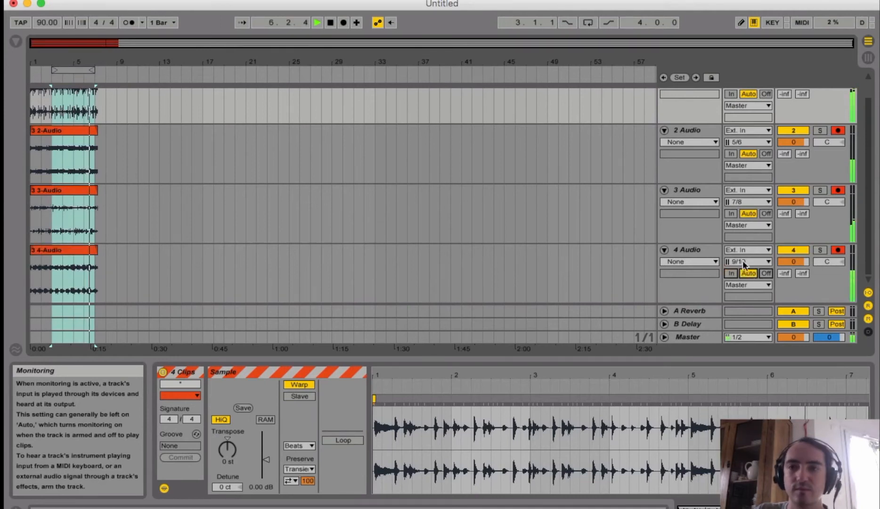
click(586, 23)
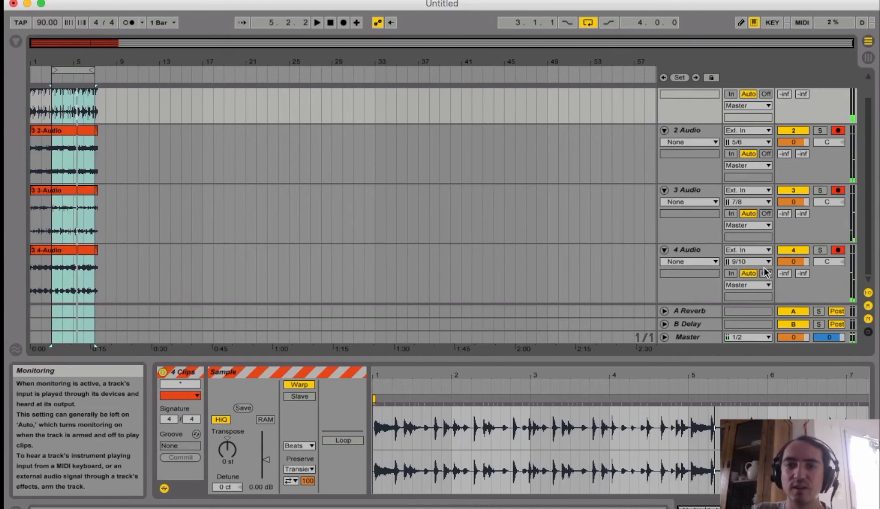
Show the Session View and select all four audio tracks, 1 Audio through 4 Audio
click(868, 57)
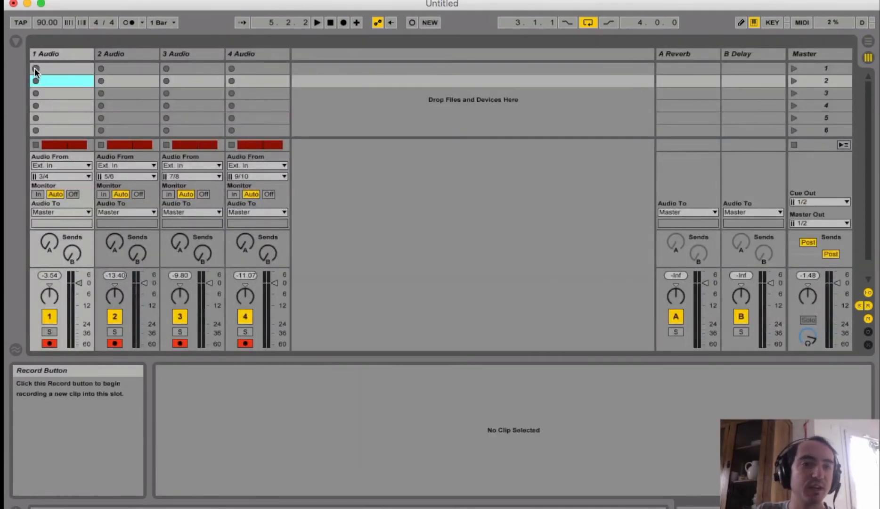
click(125, 52)
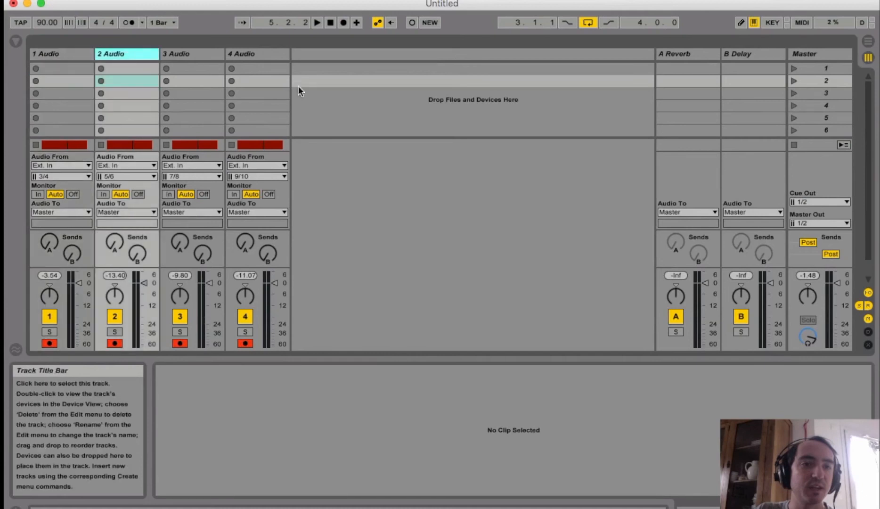
click(273, 52)
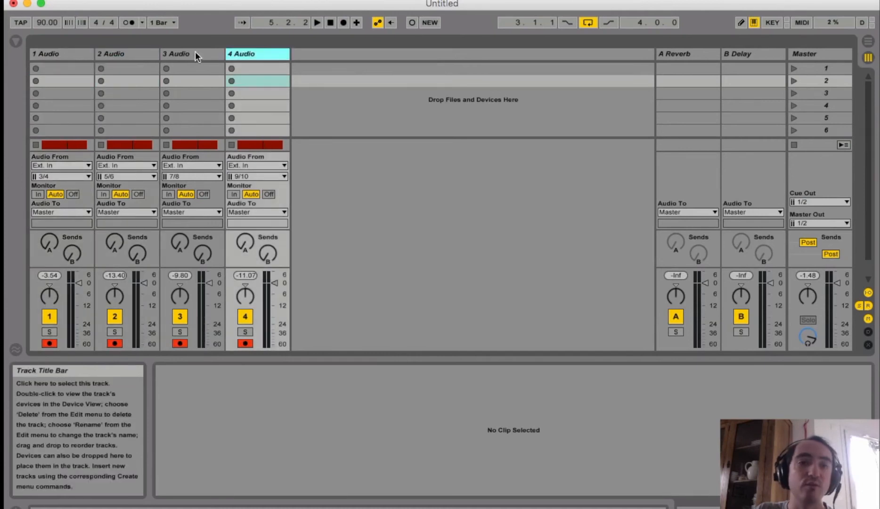
click(55, 60)
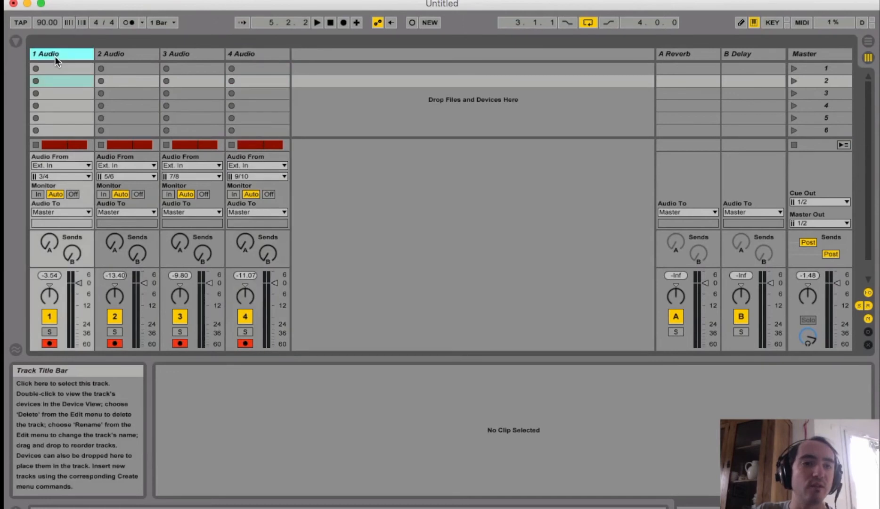
shift+click(252, 53)
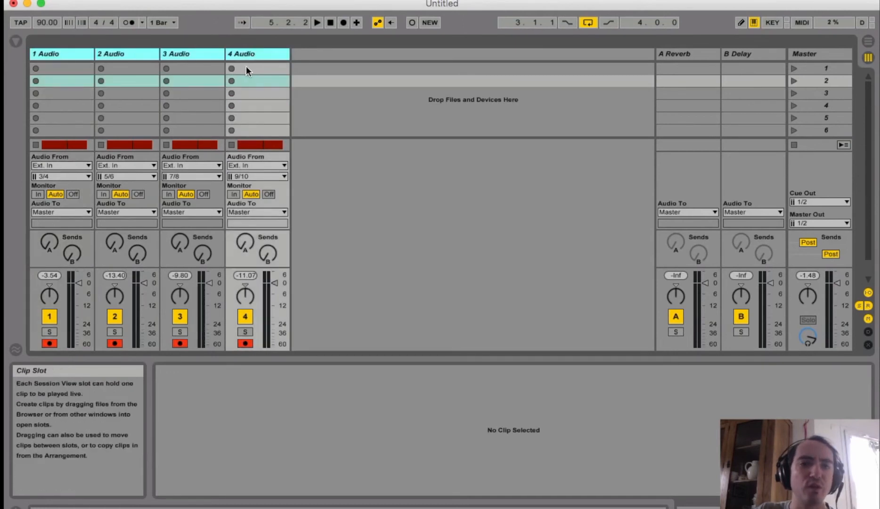
Start recording new clips in the first slot of all four audio tracks
click(40, 68)
shift+click(138, 71)
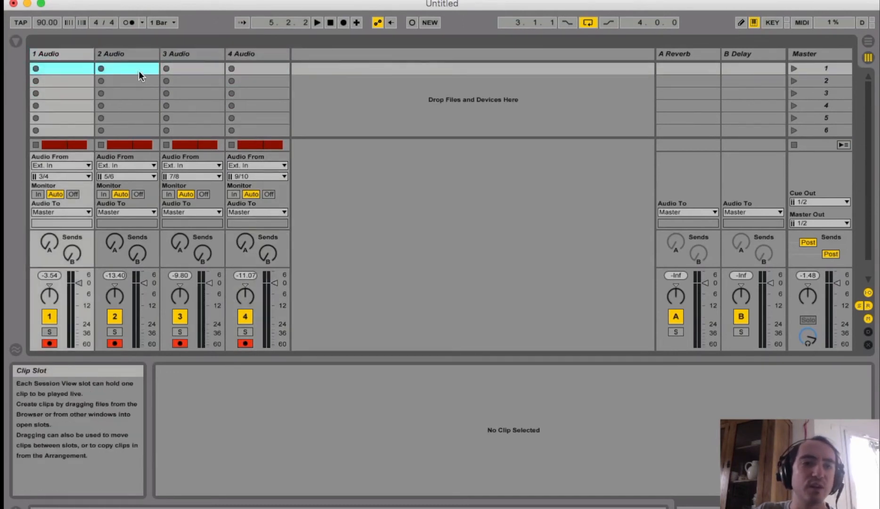
shift+click(199, 71)
shift+click(259, 67)
click(231, 68)
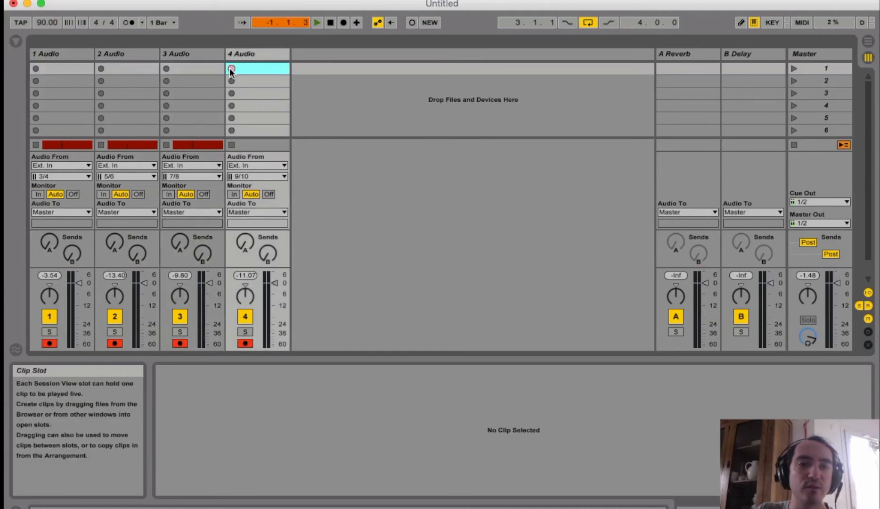
click(169, 69)
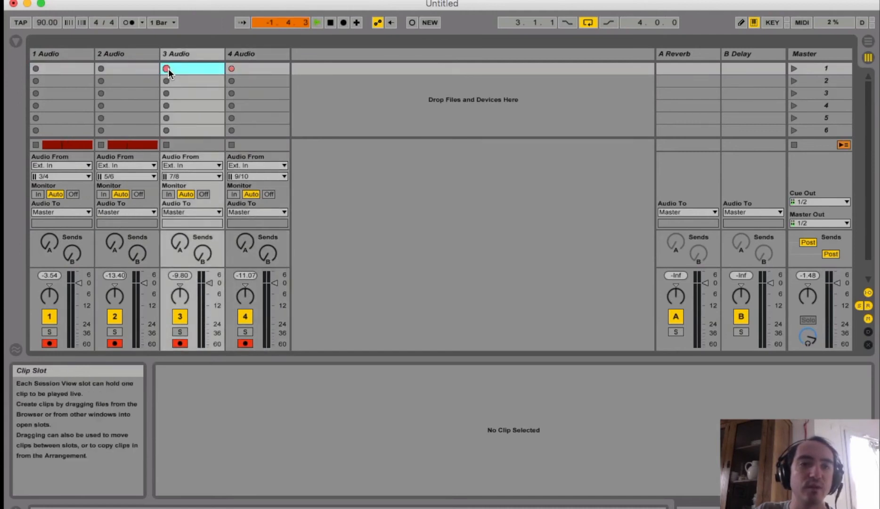
click(100, 67)
click(35, 68)
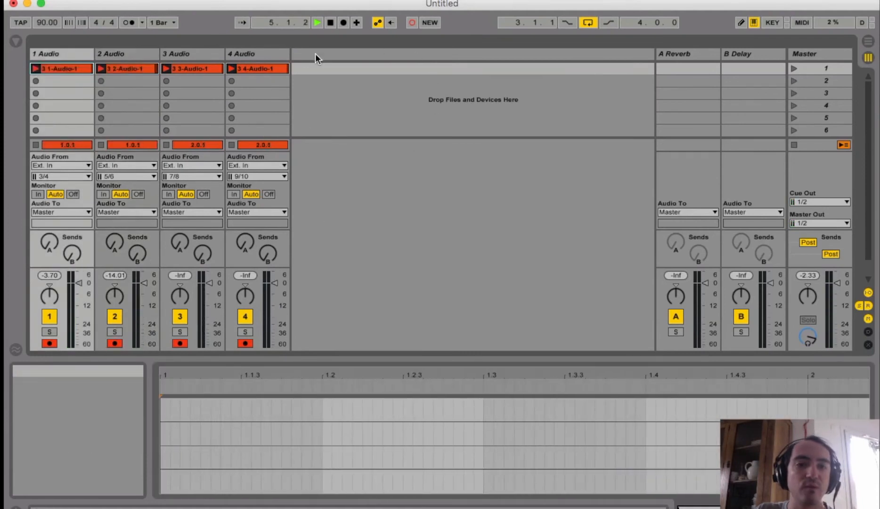
Switch to Logic, start its playback, and move its window aside before minimizing it to uncover Live
key(super+Tab)
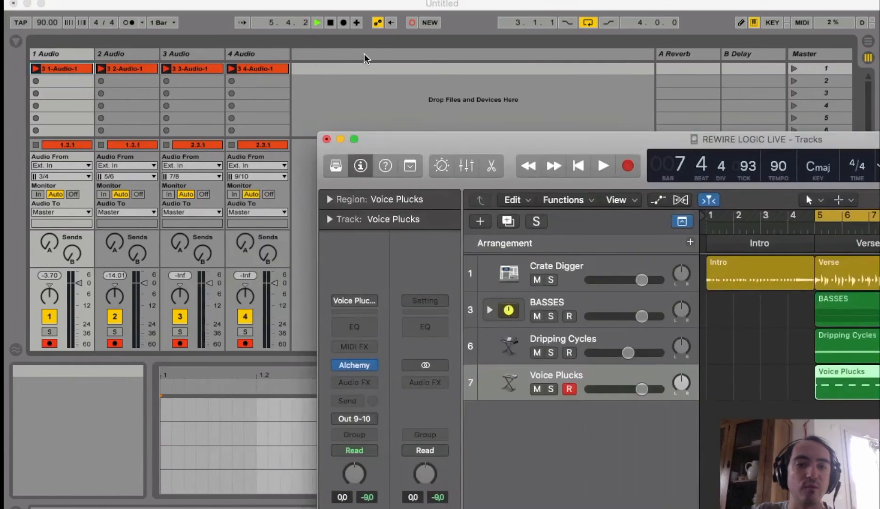
drag(584, 153, 493, 102)
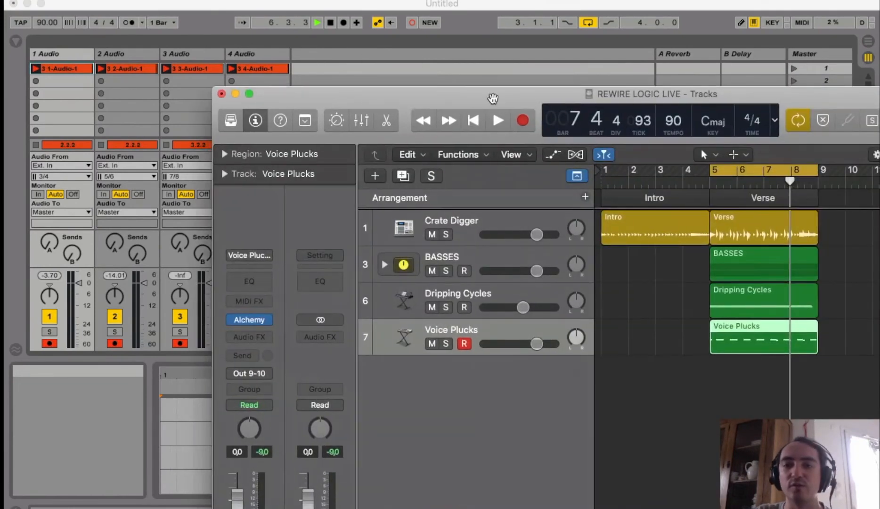
drag(438, 91, 583, 90)
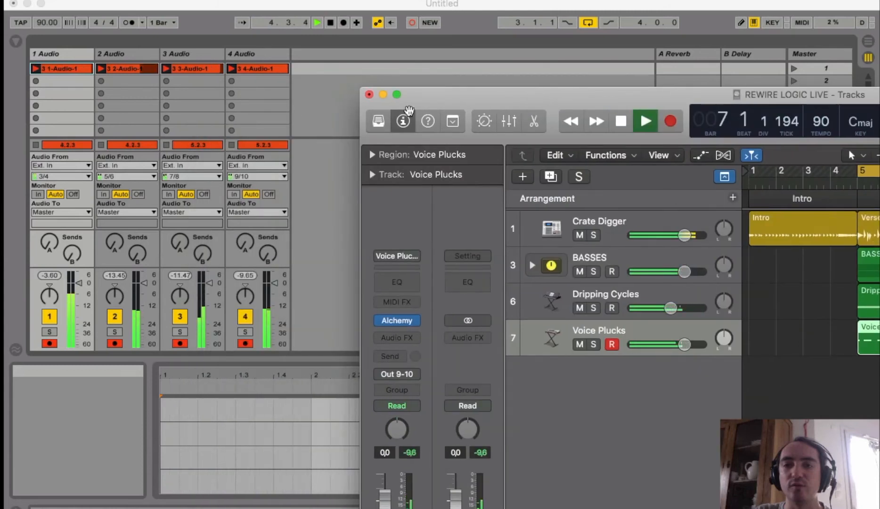
drag(432, 94, 737, 130)
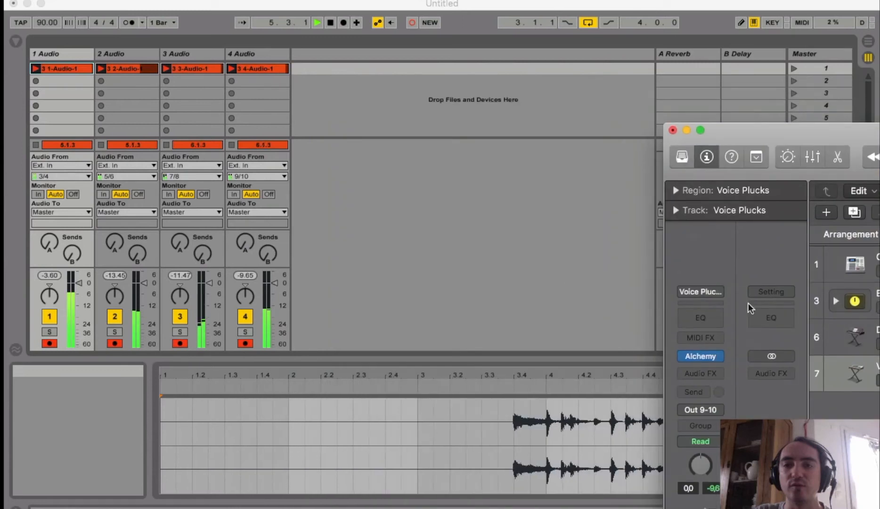
click(687, 130)
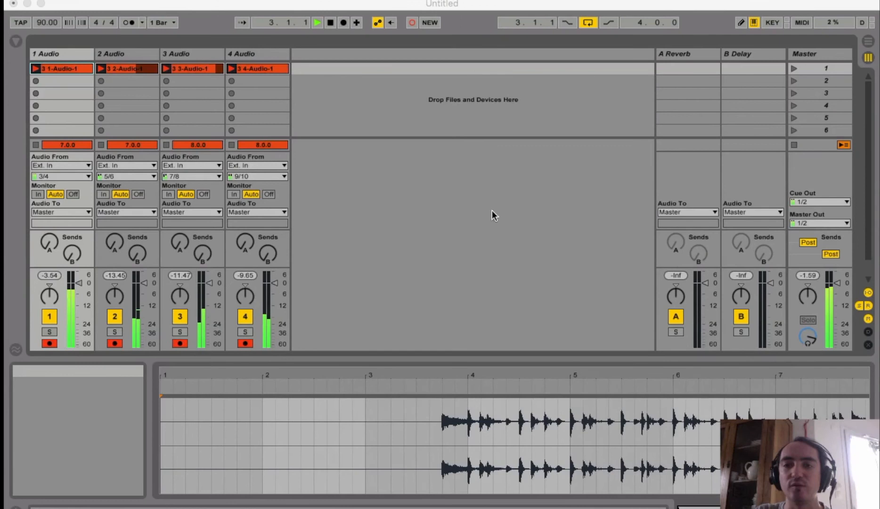
Audition the incoming tracks one at a time by briefly soloing each during recording, starting with 4 Audio
click(127, 71)
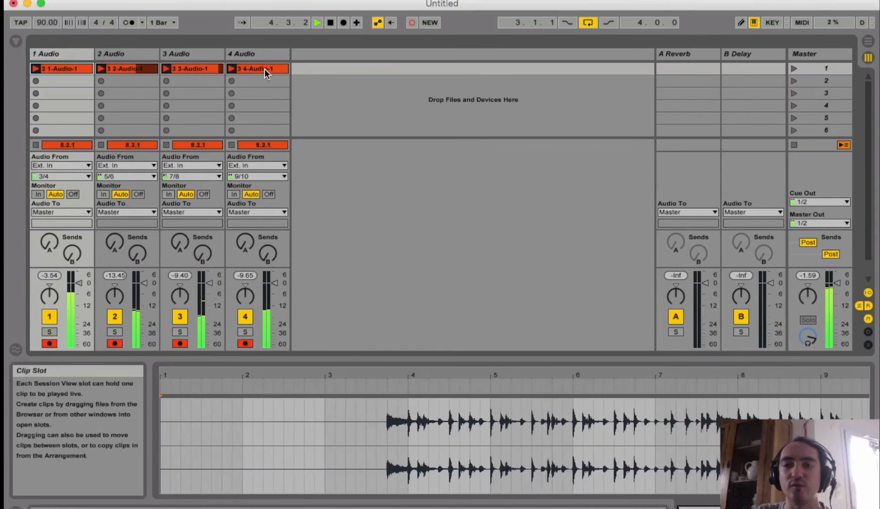
click(247, 331)
click(246, 332)
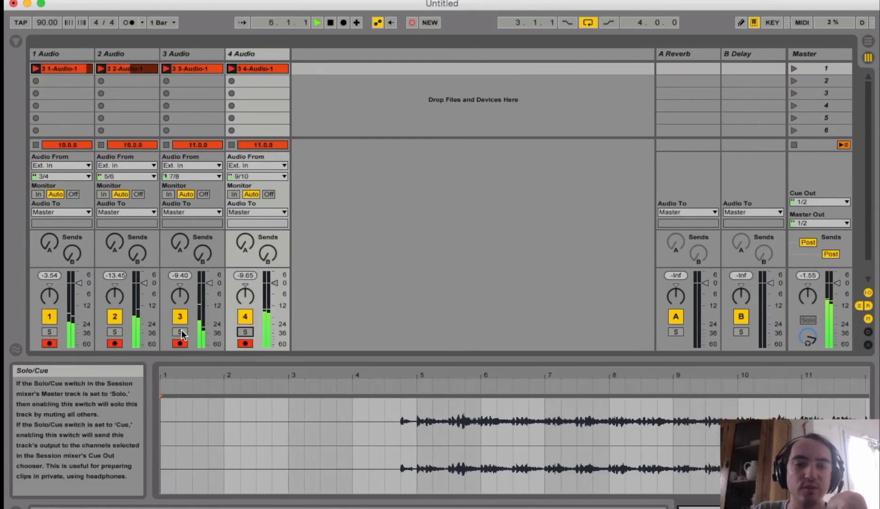
click(181, 332)
click(181, 333)
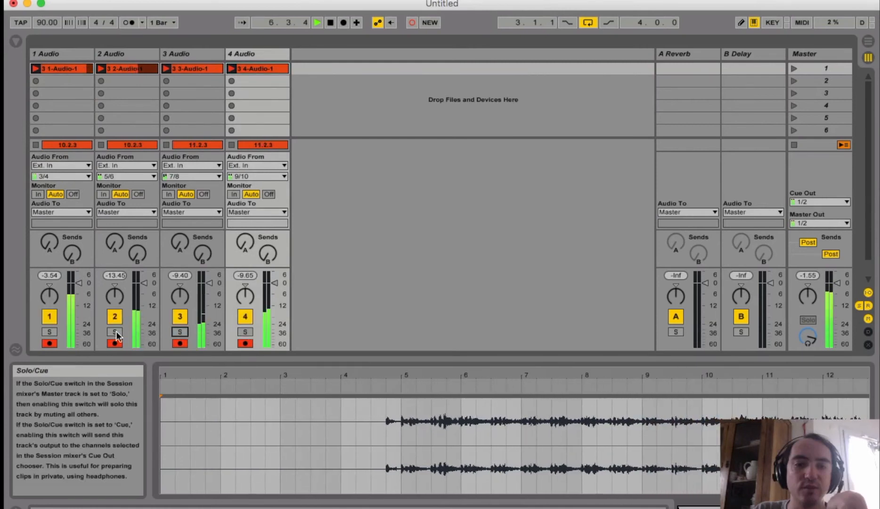
click(115, 332)
click(115, 332)
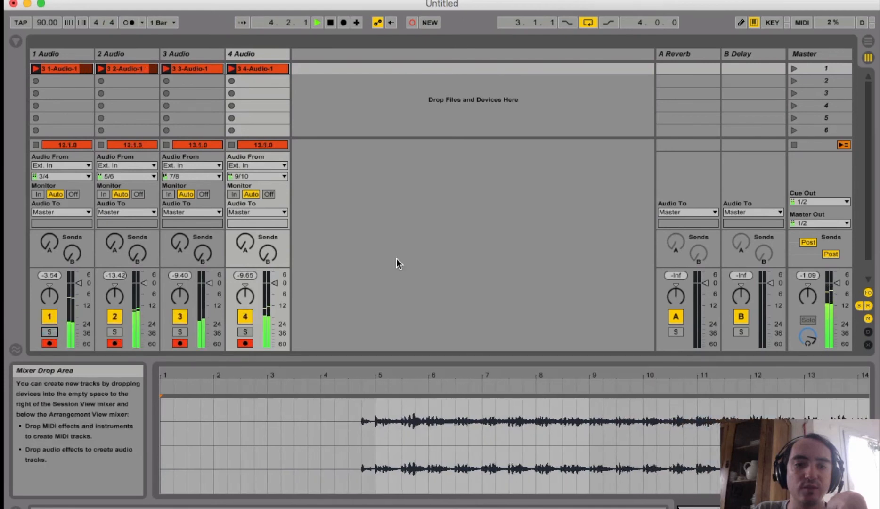
Stop Live's transport to end the clip recording, then switch to Logic and restore and reposition its window
key(space)
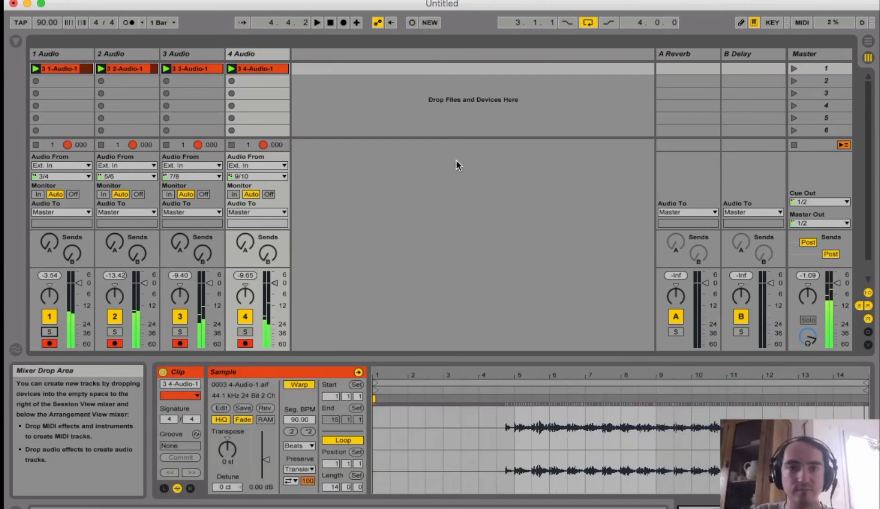
key(super+Tab)
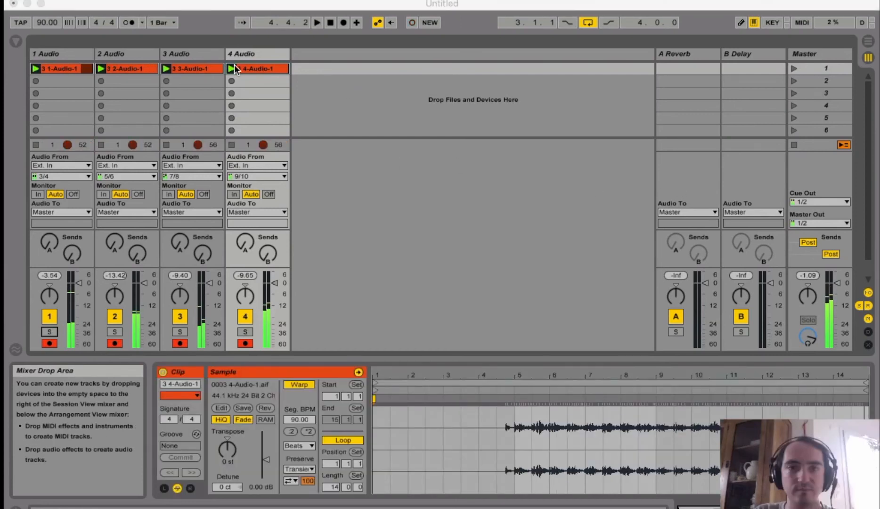
key(super+Tab)
key(super+shift+Tab)
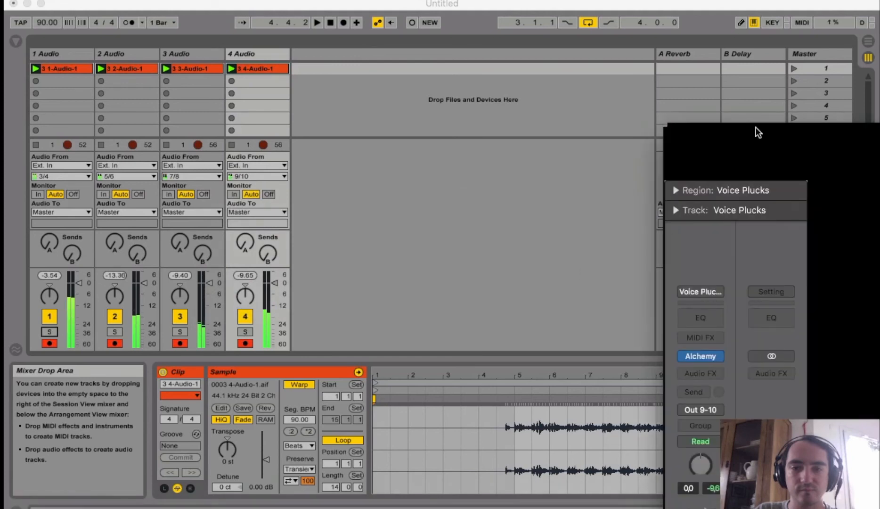
mouse_move(775, 136)
mouse_down()
mouse_move(671, 106)
mouse_move(372, 102)
mouse_move(245, 50)
mouse_up()
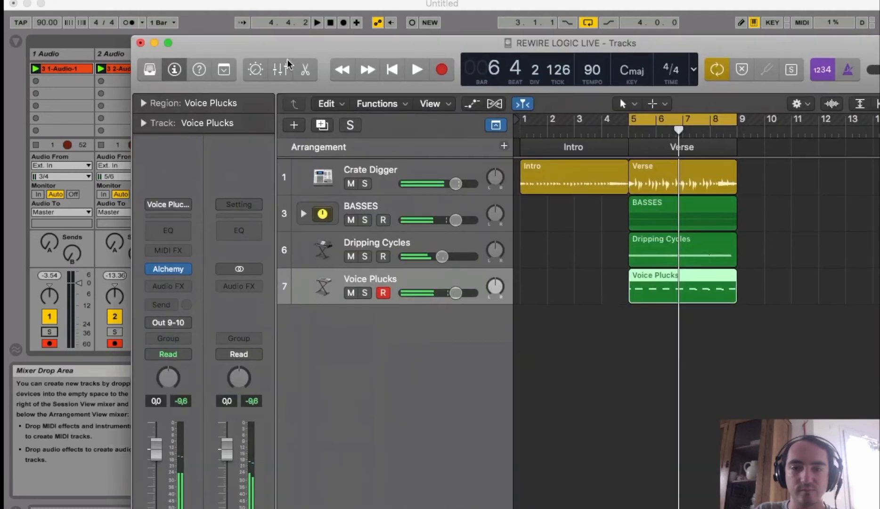
Create one software instrument track in Logic and load the EFM1 (FM Synth) instrument on it
click(293, 125)
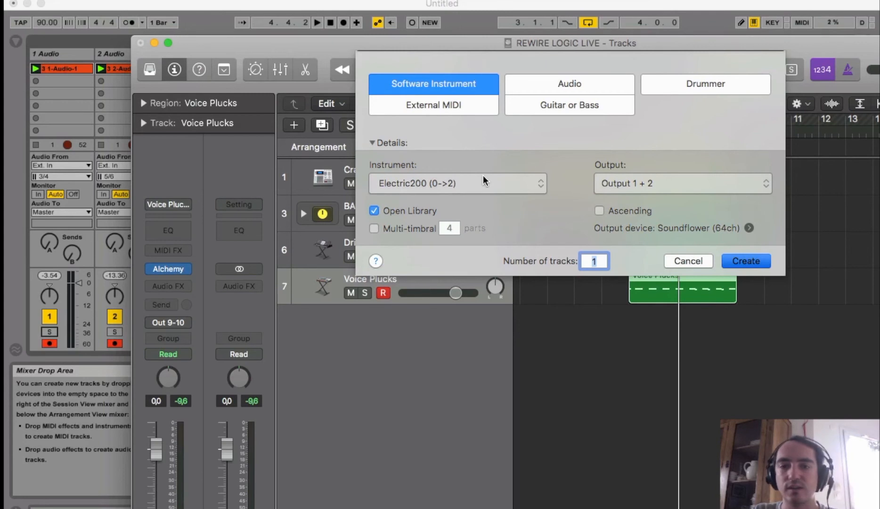
key(Return)
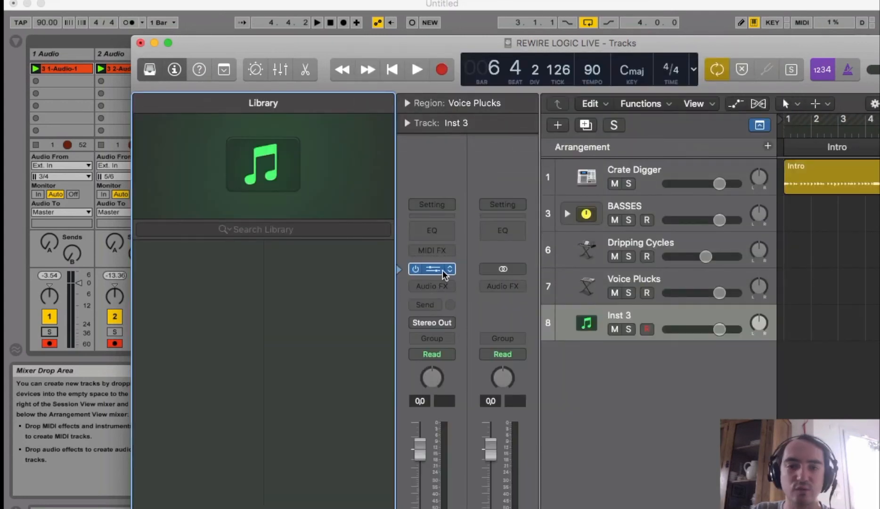
click(443, 270)
mouse_move(451, 271)
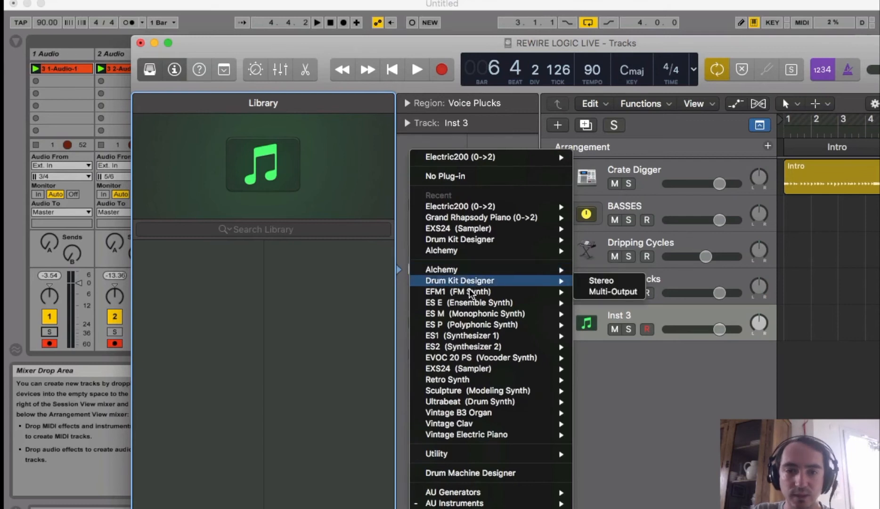
mouse_move(485, 292)
click(598, 295)
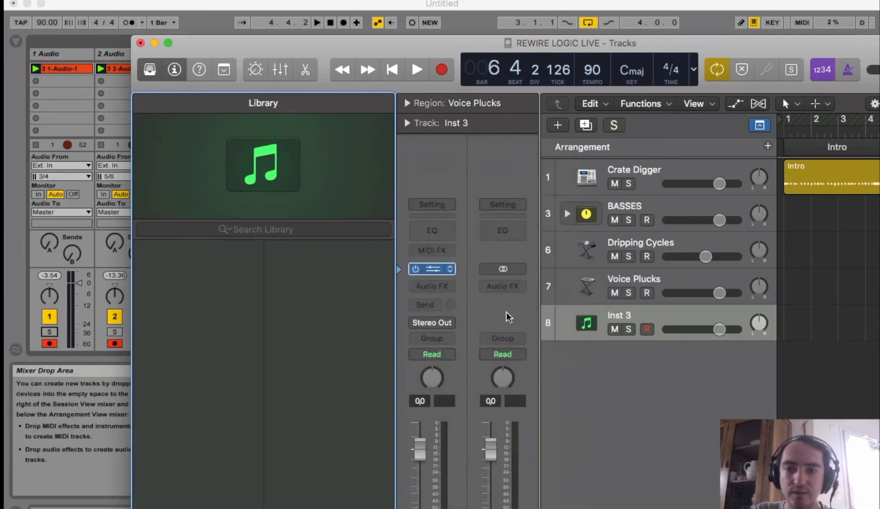
Open Musical Typing, play a few test notes on the new instrument, and move the windows clear of Live's tracks
key(super+k)
key(j)
key(k)
key(l)
drag(389, 46, 638, 40)
drag(457, 125, 803, 64)
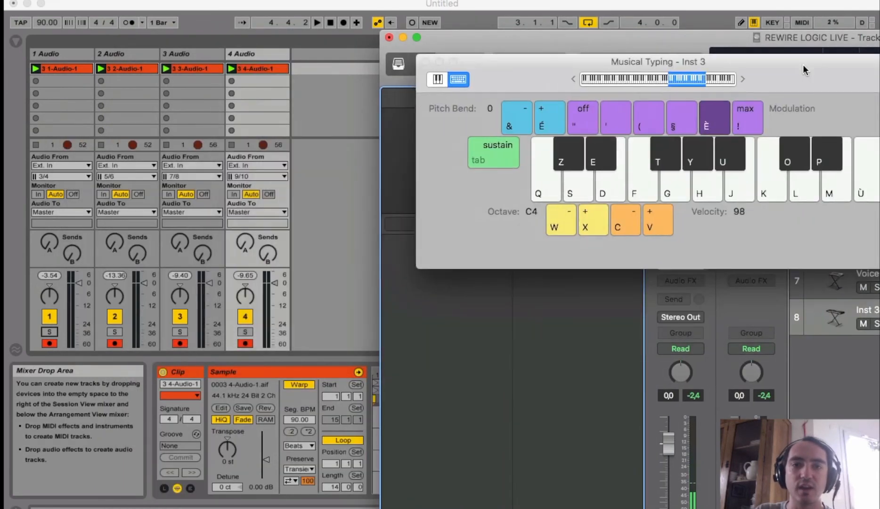
Switch to Live and insert a new audio track after 4 Audio
right_click(309, 54)
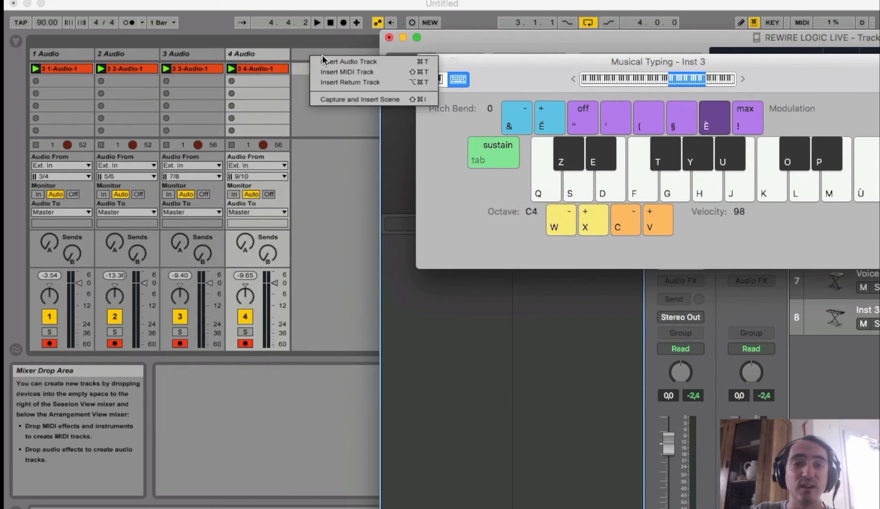
click(324, 57)
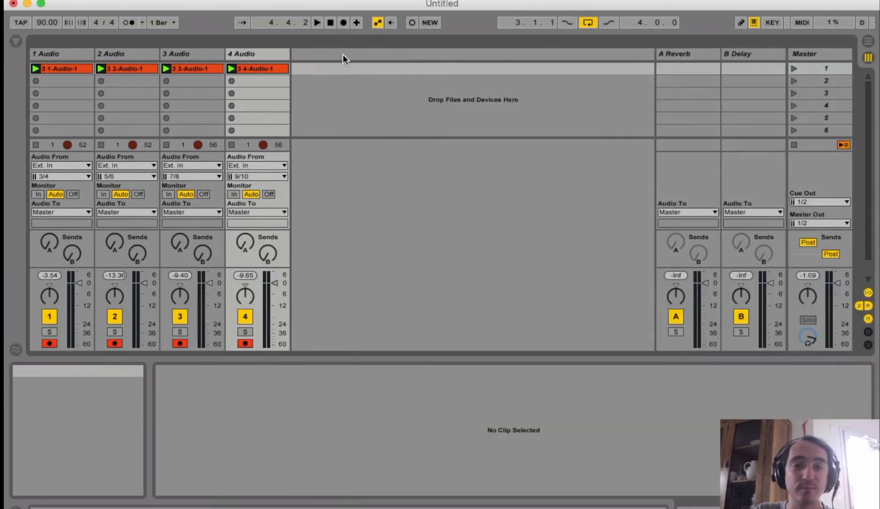
right_click(342, 54)
click(380, 64)
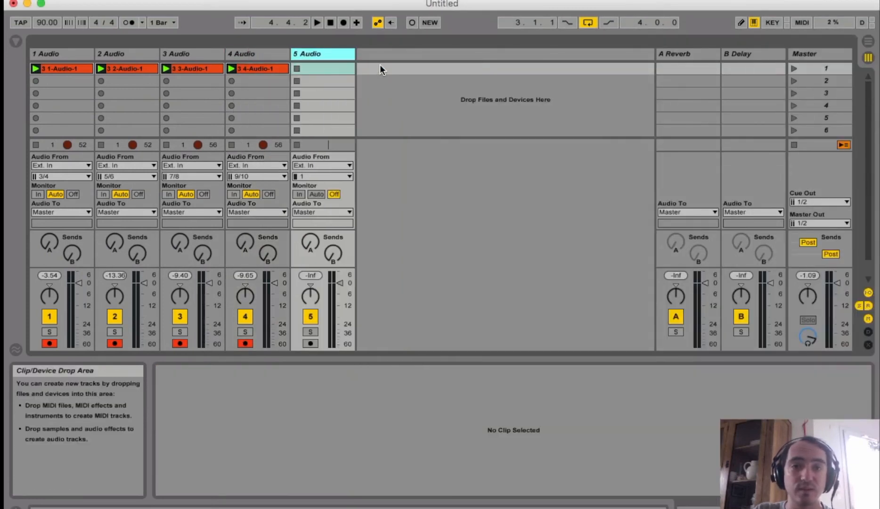
Turn off 4 Audio's monitoring and deactivate the track, and set 5 Audio's input channel to 9/10 with monitoring In
click(268, 194)
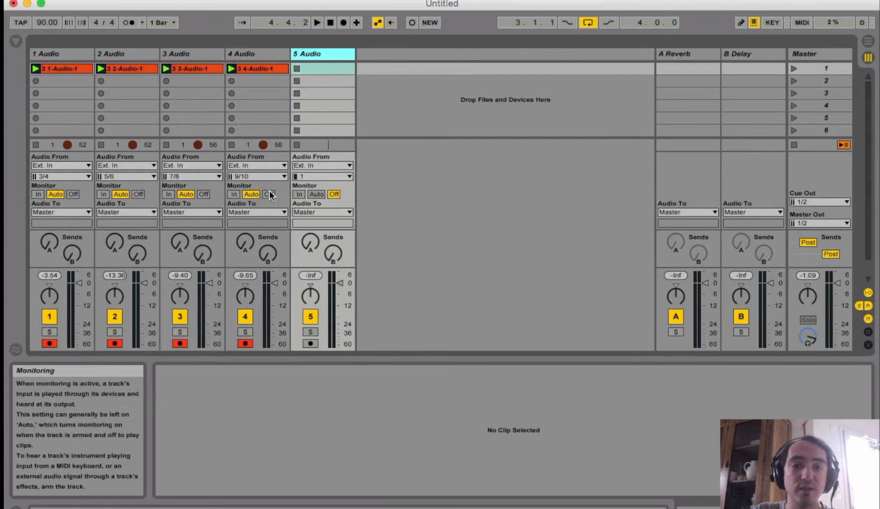
click(325, 176)
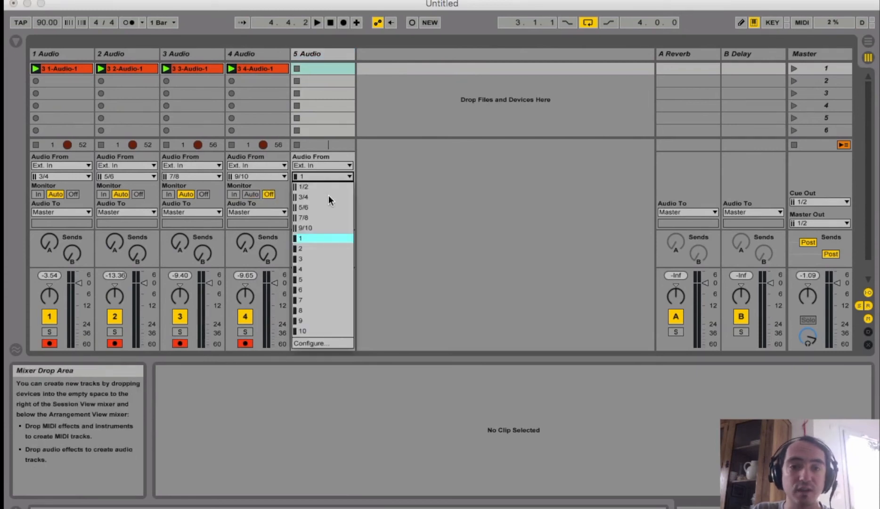
click(325, 227)
click(246, 315)
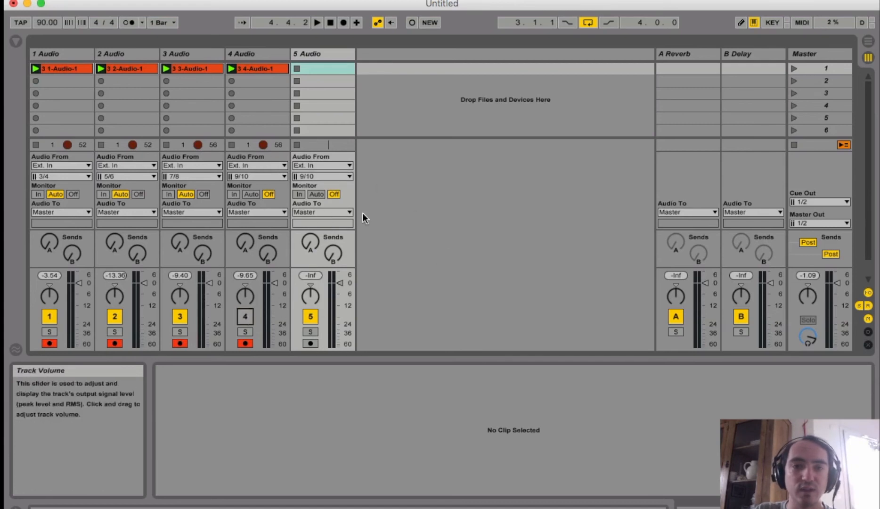
click(299, 194)
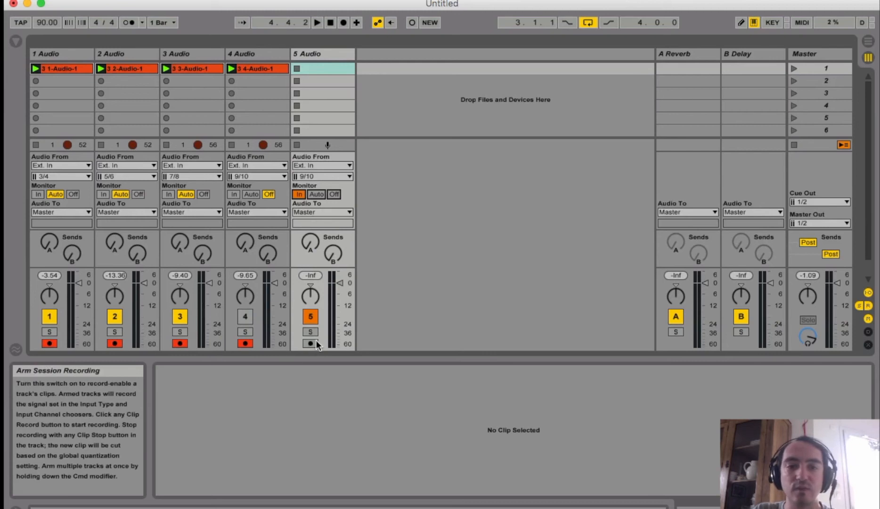
Switch to Logic, move its windows so the channel strip is accessible, and route the Inst 3 track to Output 9-10
key(super+Tab)
key(super+Tab)
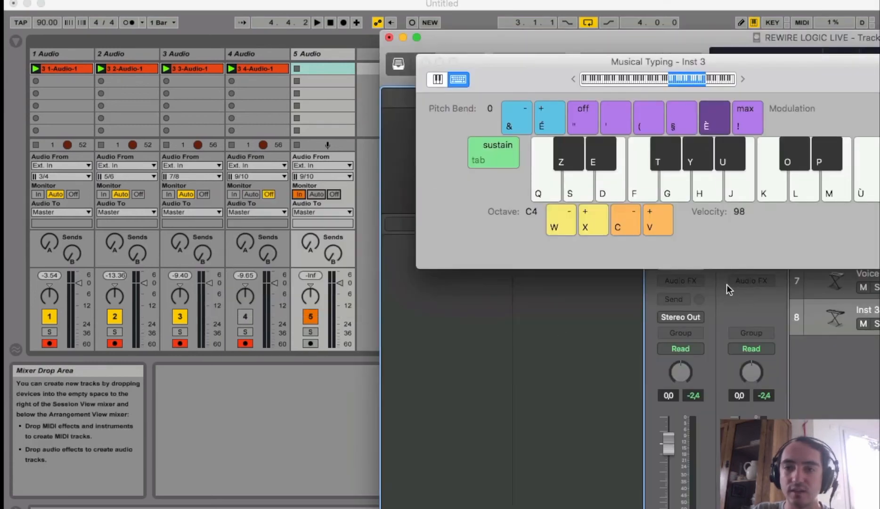
drag(879, 63, 512, 43)
drag(587, 37, 481, 20)
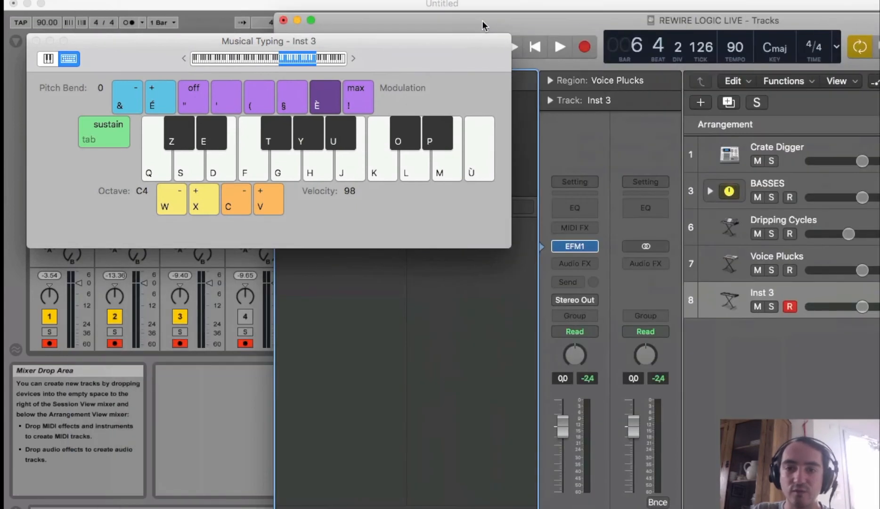
click(585, 304)
mouse_move(598, 339)
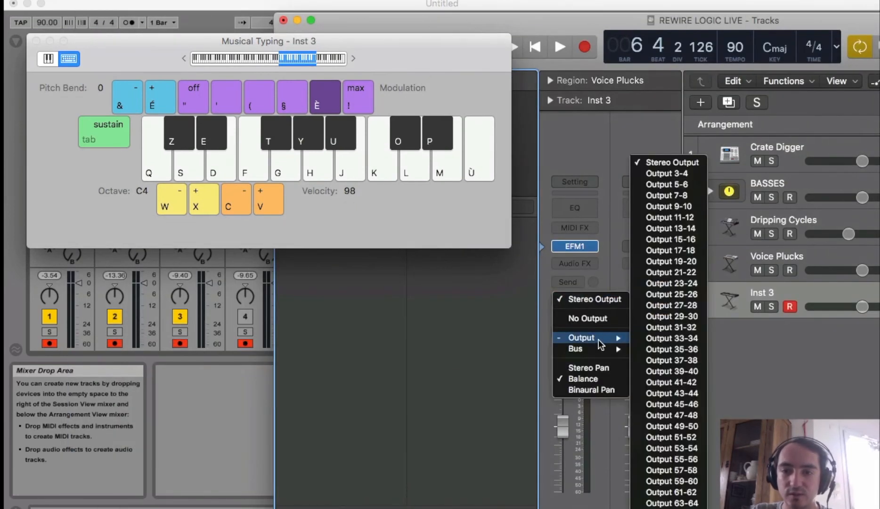
click(679, 205)
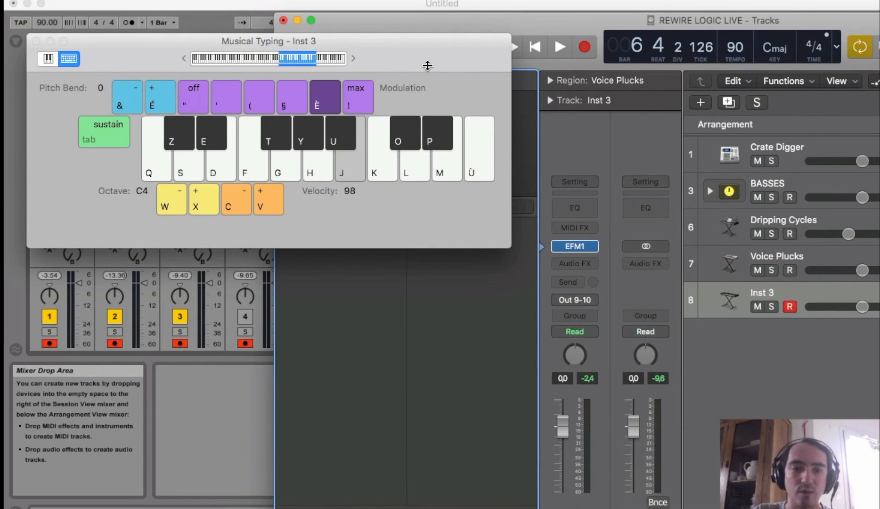
Play test notes on Inst 3 and move the Musical Typing and Logic windows clear of Live's tracks
key(l)
key(d)
drag(428, 66, 811, 148)
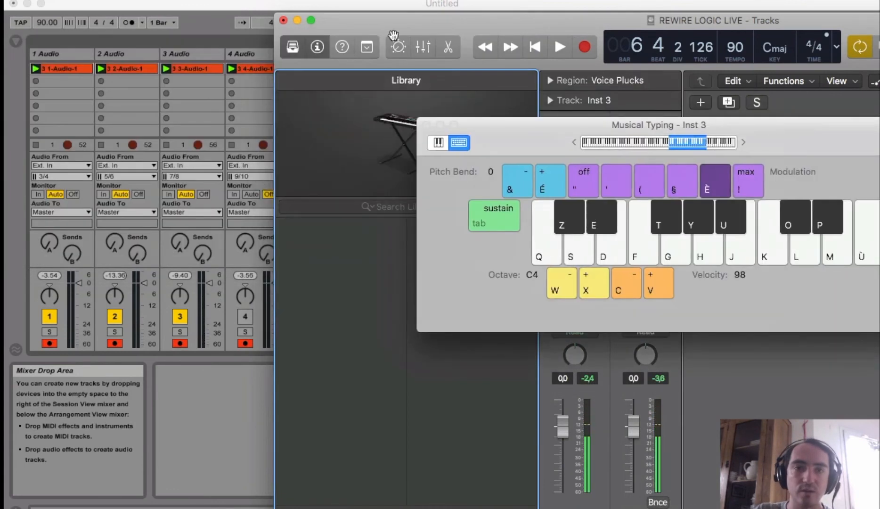
drag(374, 25, 584, 23)
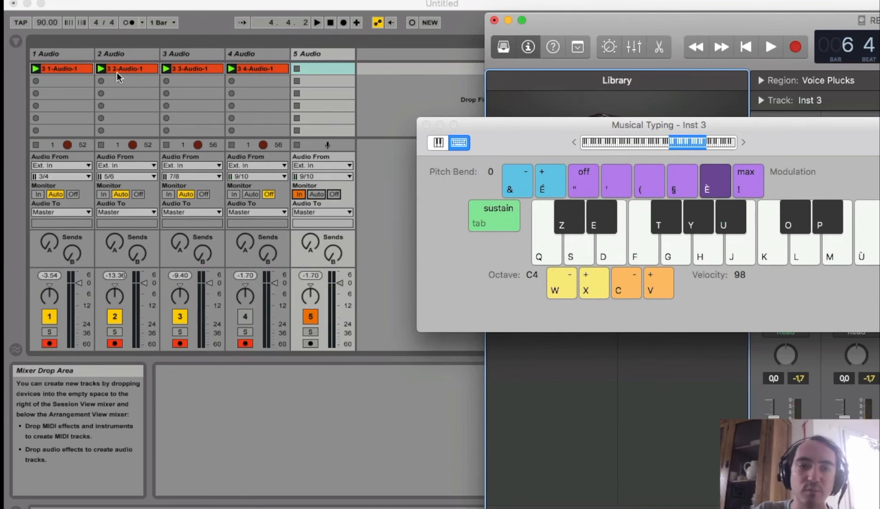
Switch to Live, arm 5 Audio for recording and start recording a new clip in its first slot
click(309, 351)
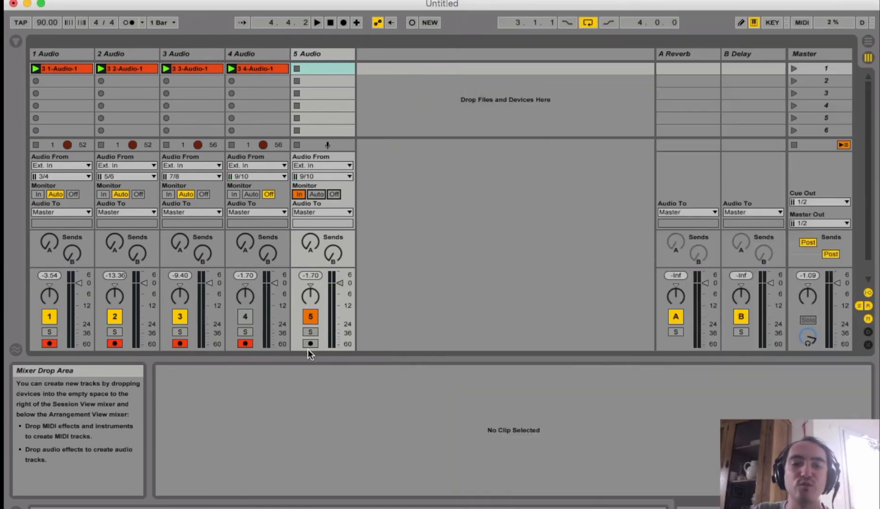
click(311, 343)
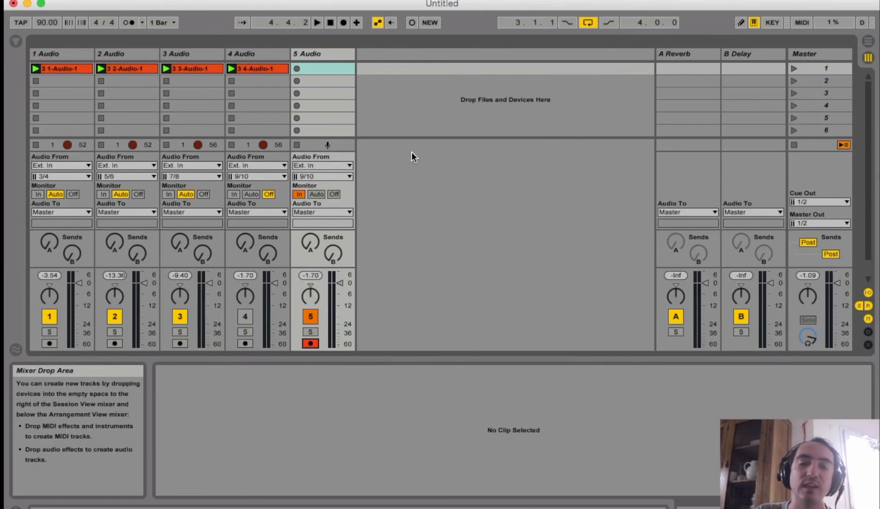
key(super+Tab)
Switch to Logic and play a melody on Inst 3 with Musical Typing while Live records it on 5 Audio
key(super+Tab)
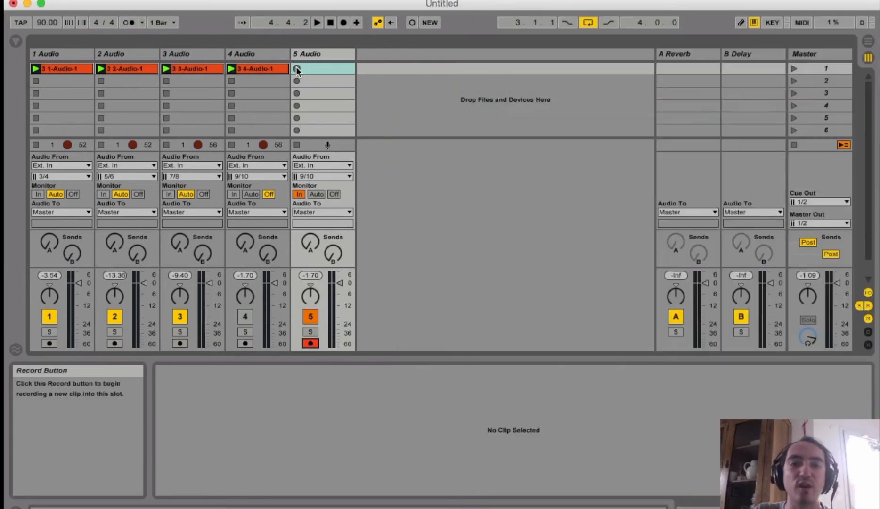
click(296, 69)
key(super+Tab)
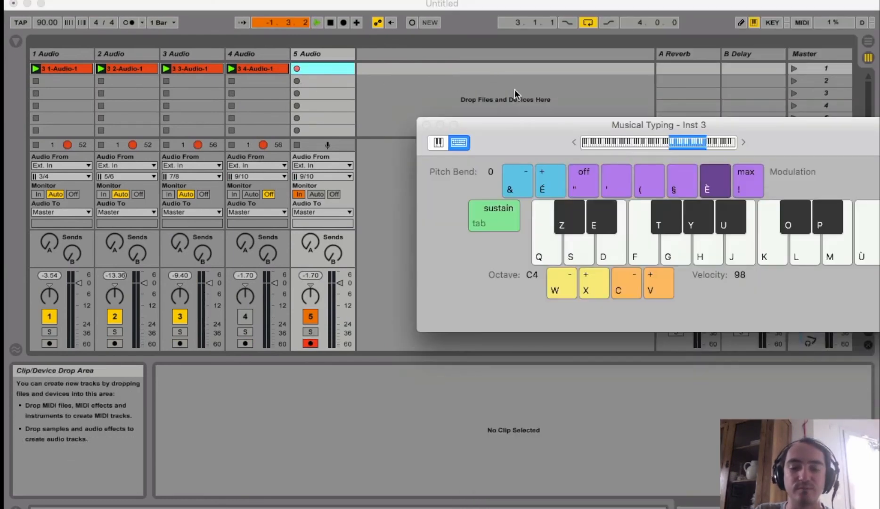
key(super+Tab)
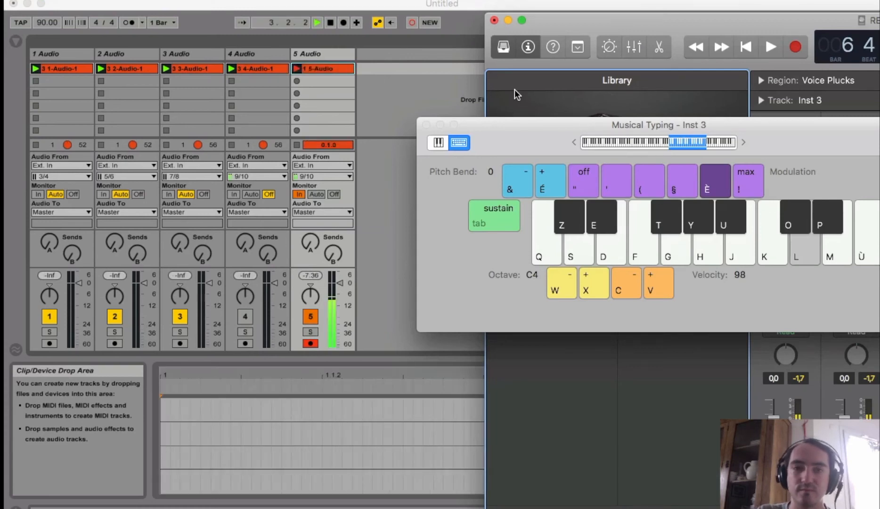
key(k)
key(j)
key(f)
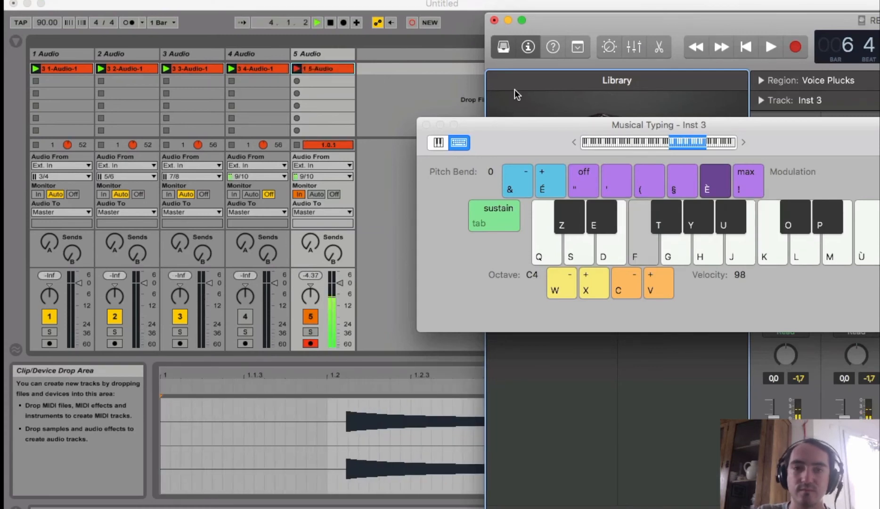
key(d)
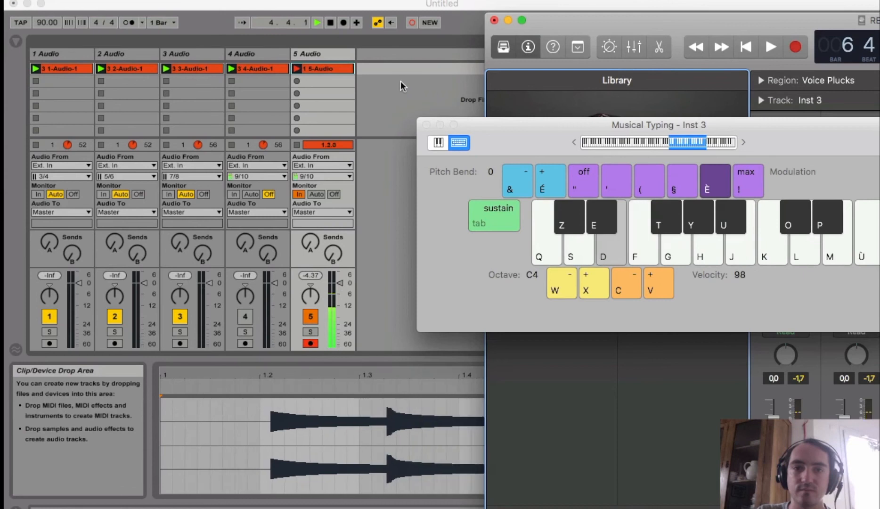
key(d)
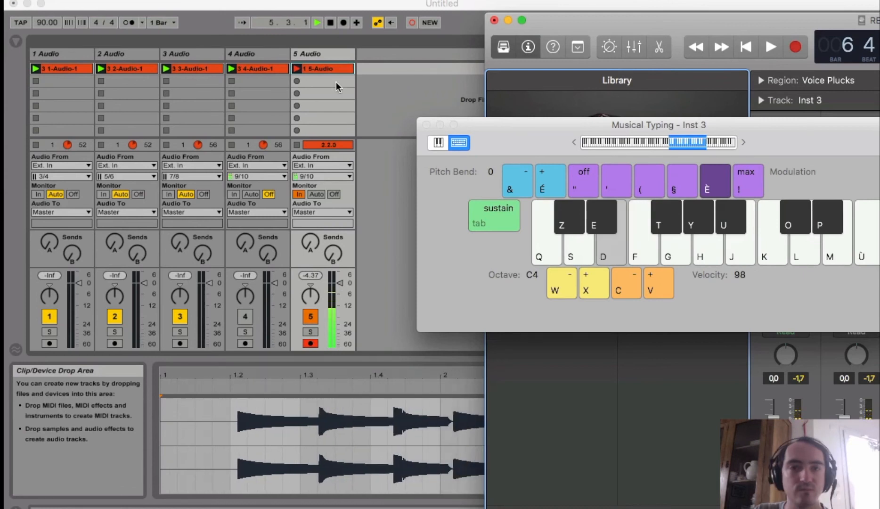
key(s)
key(d)
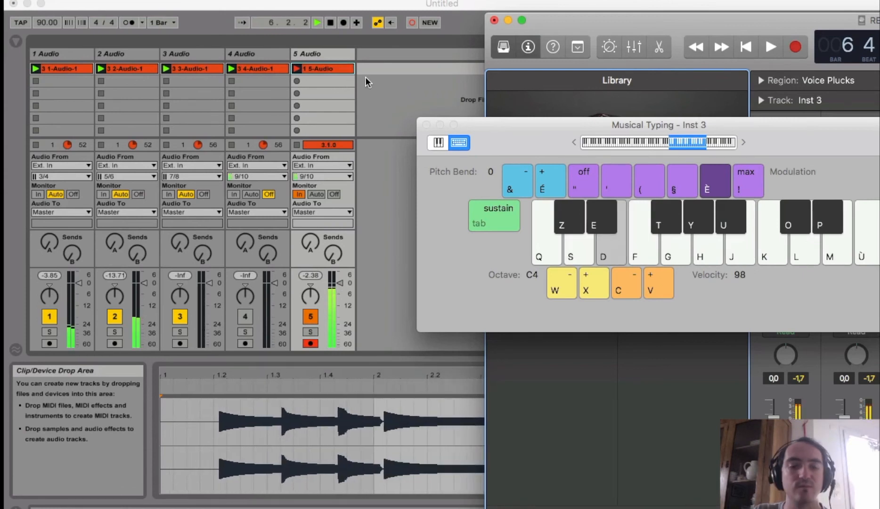
key(g)
key(h)
key(d)
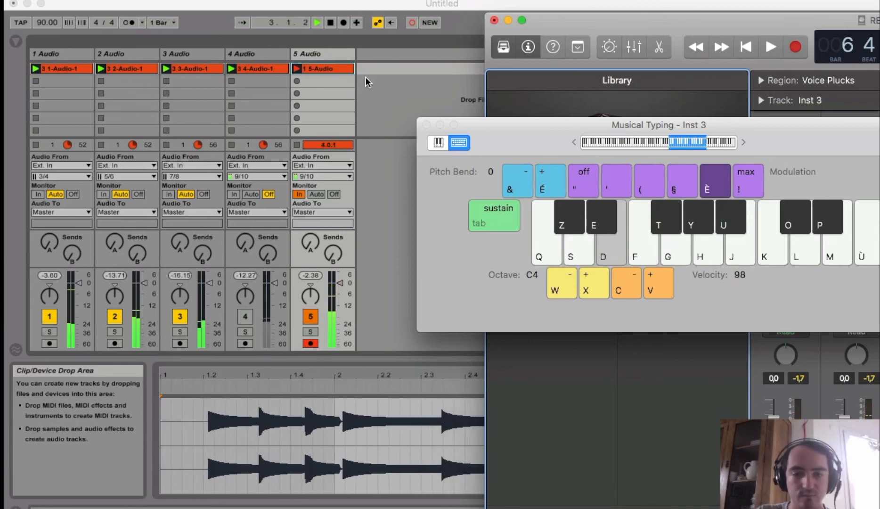
key(g)
key(l)
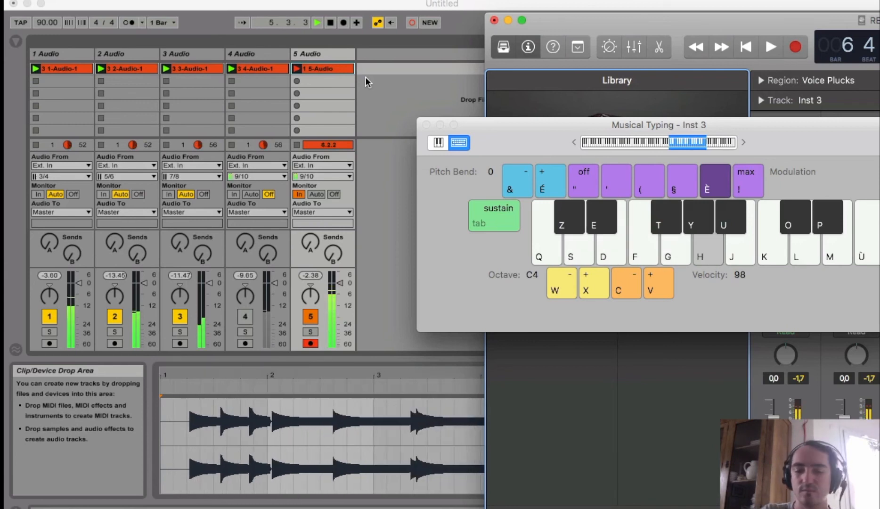
Dismiss Logic's System Overload alert, return to Live and stop the transport to end the recording
key(space)
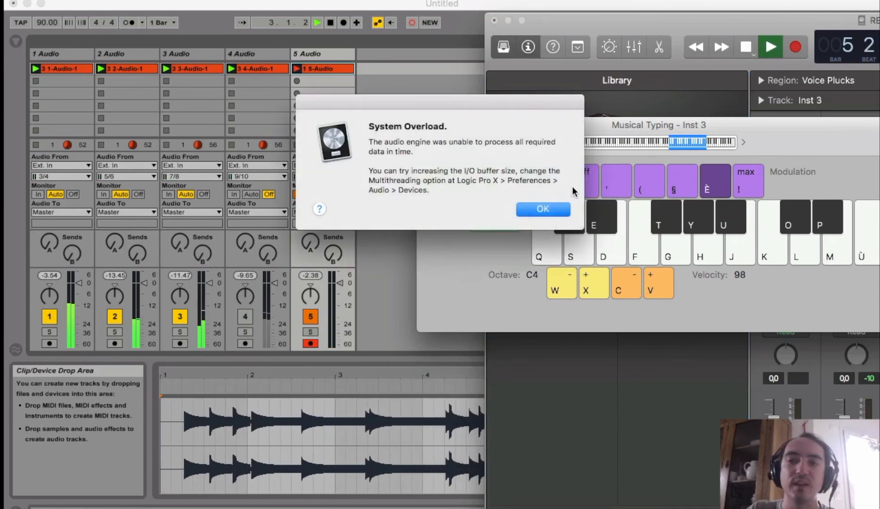
click(548, 209)
click(331, 24)
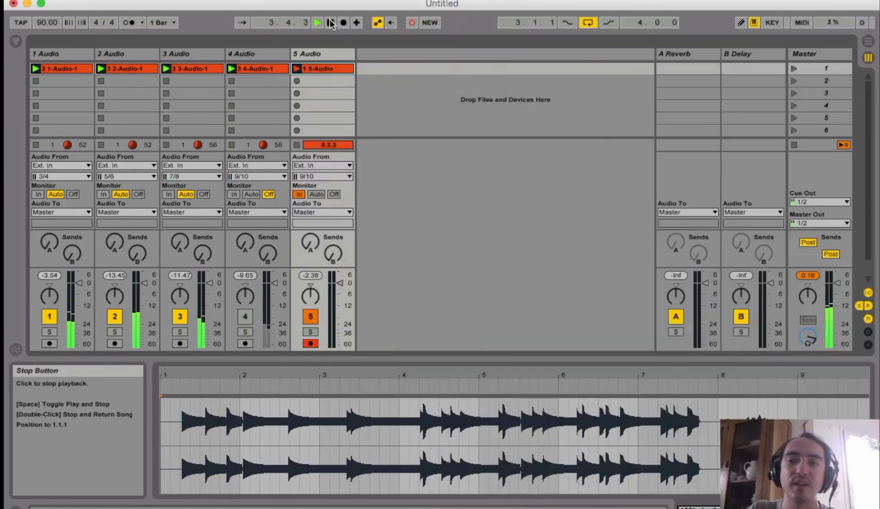
click(331, 24)
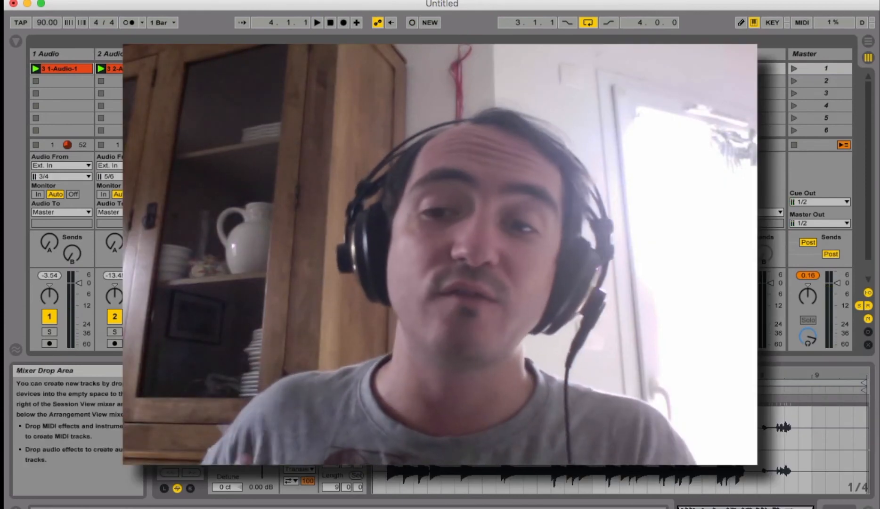